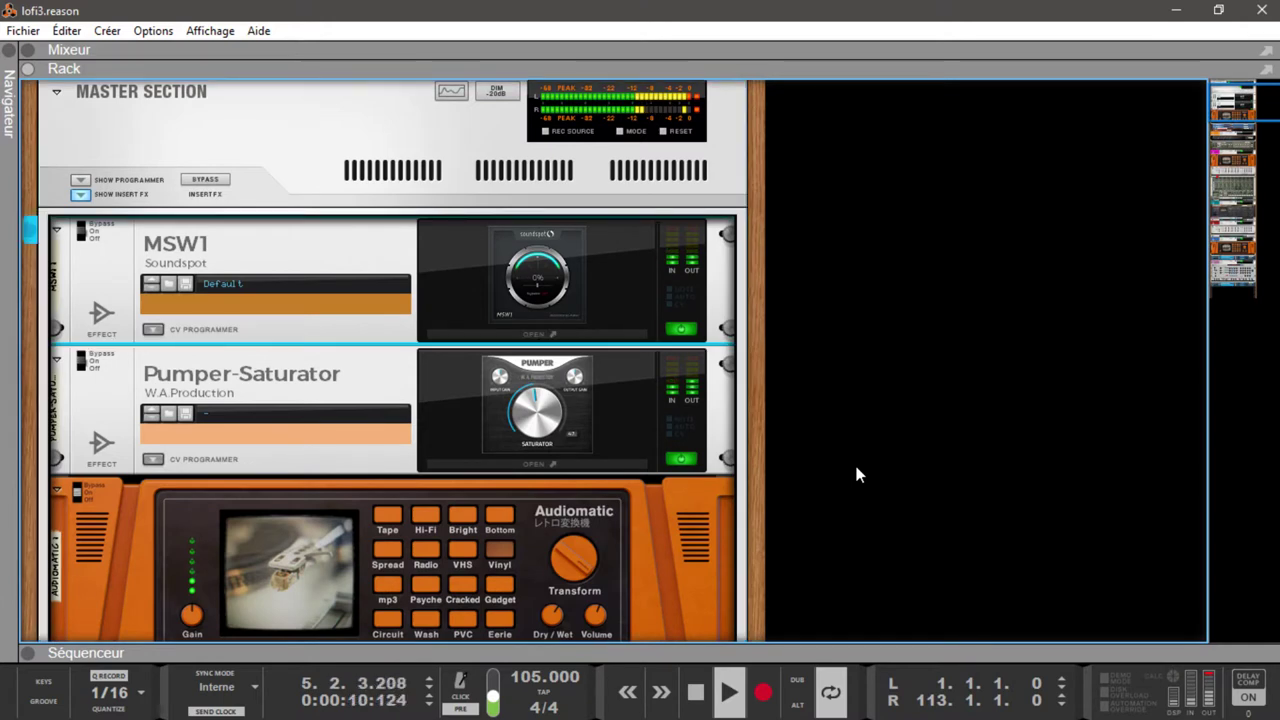
Examine the Master Section's insert effects and the send effects, moving down the rack to the Challen Bottom channel
key("Down")
key("Down")
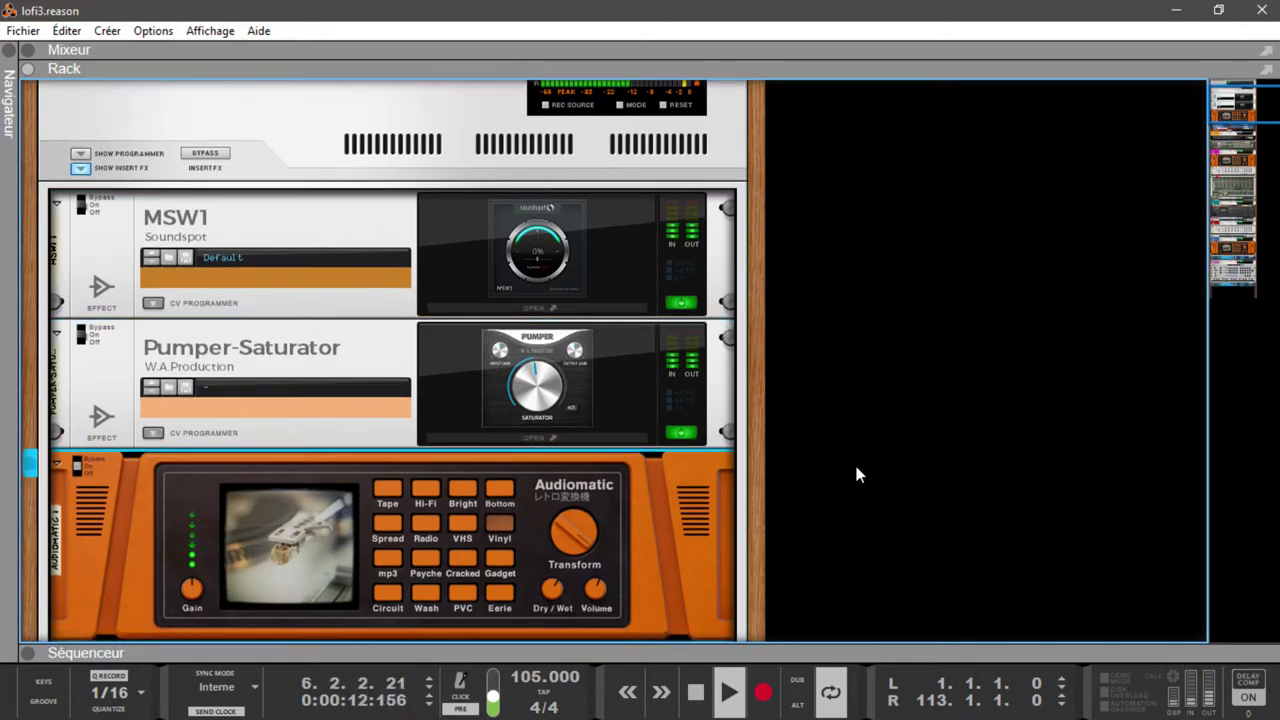
key("Down")
key("Down")
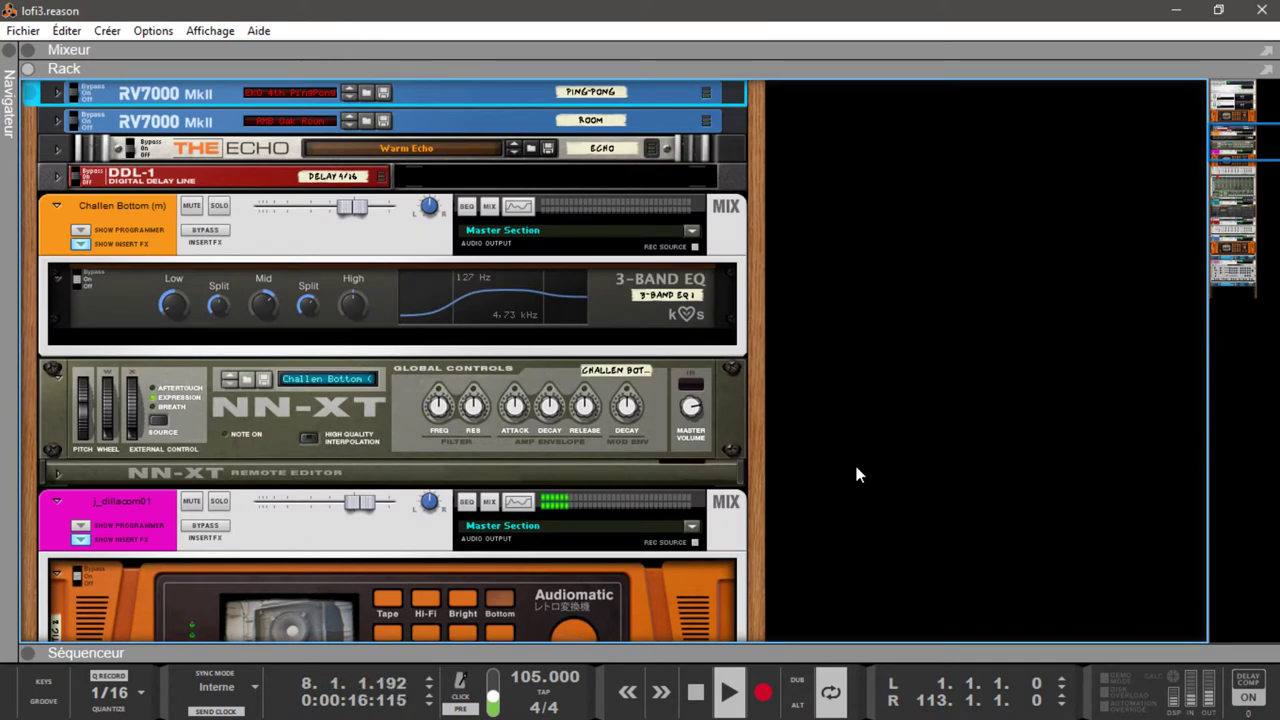
key("Down")
key("Down")
key("Down")
key("Down")
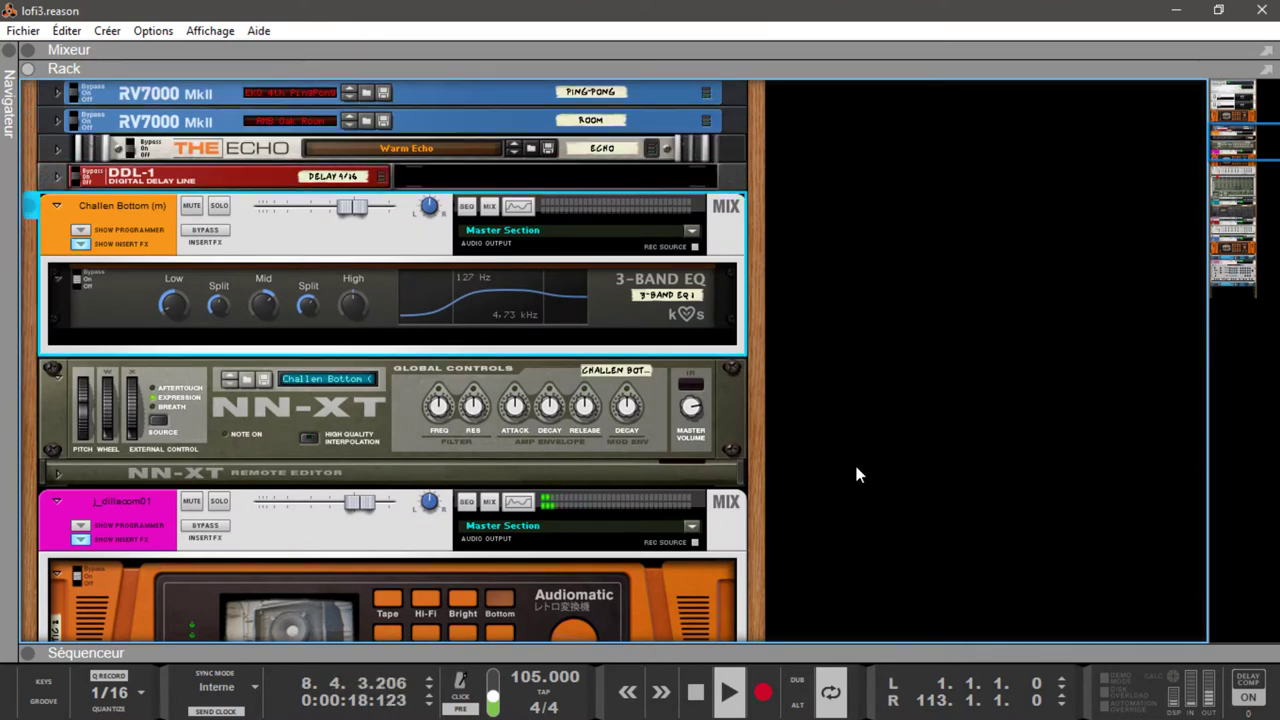
Examine the Challen Bottom NN-XT, the j_dillacom01 channel's Audiomatic and Glitch inserts, and the Redrum drum machine
key("Down")
key("Down")
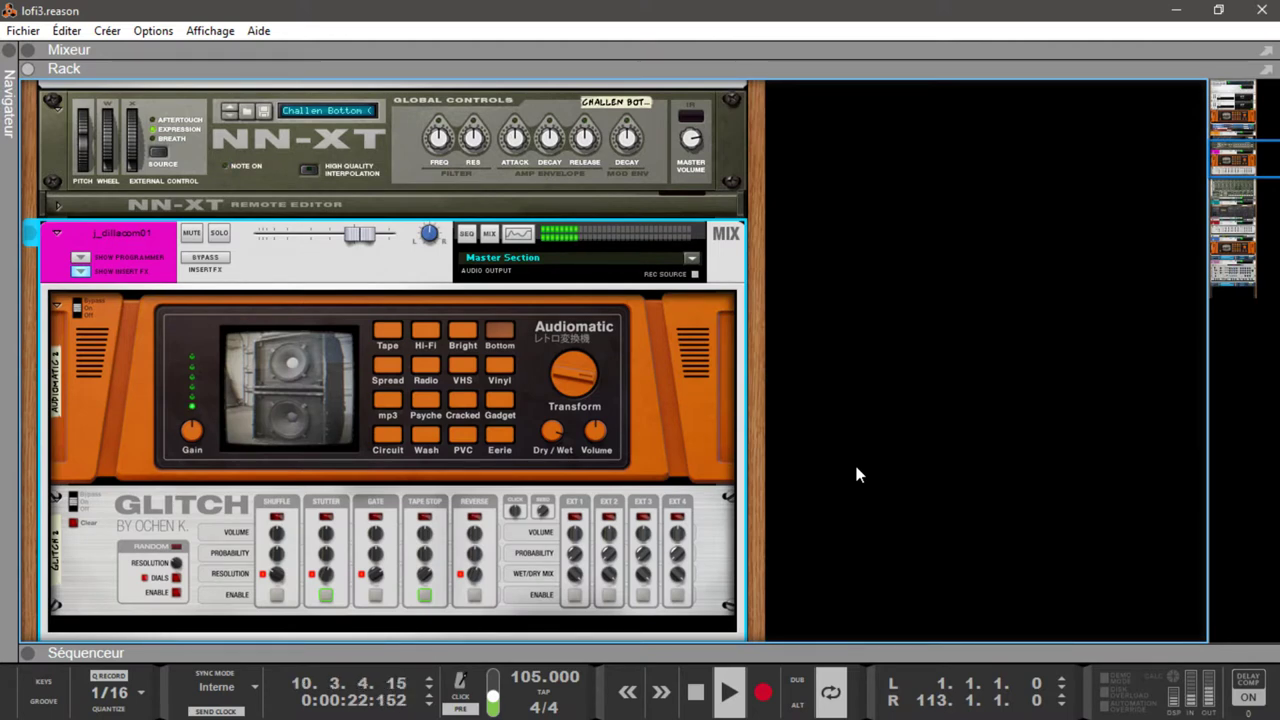
key("Down")
key("Down")
key("Down")
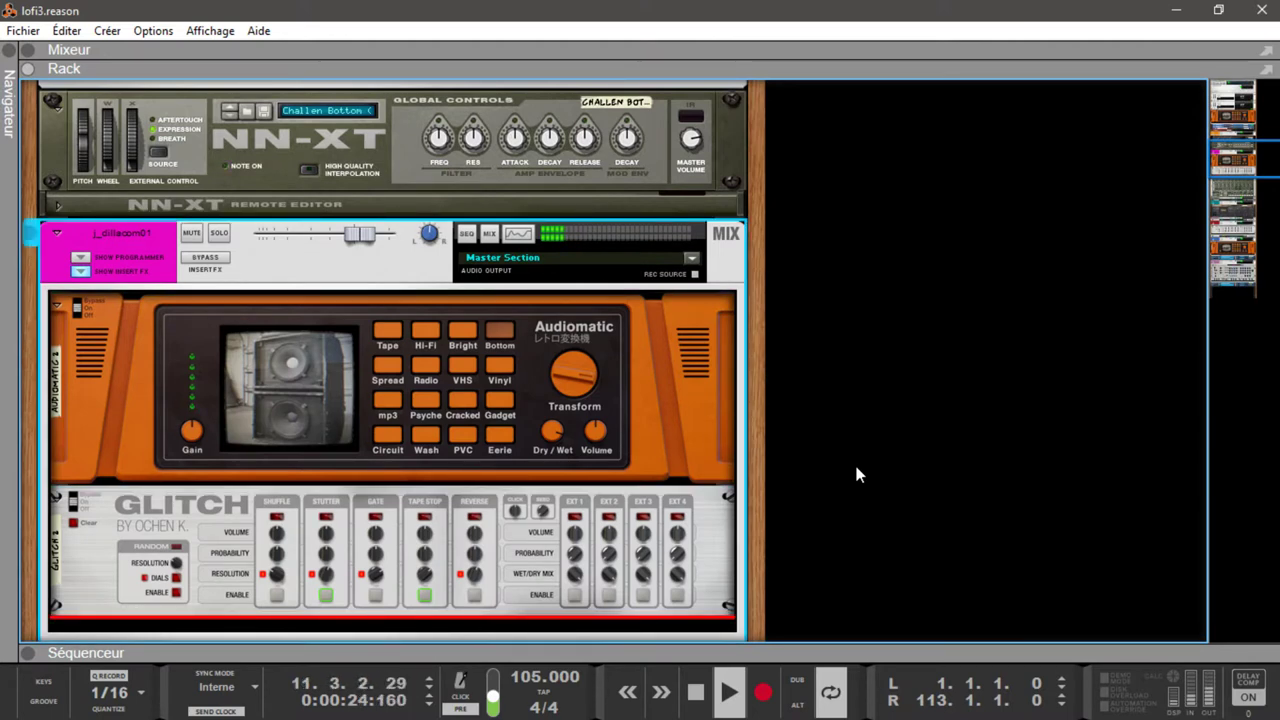
key("Down")
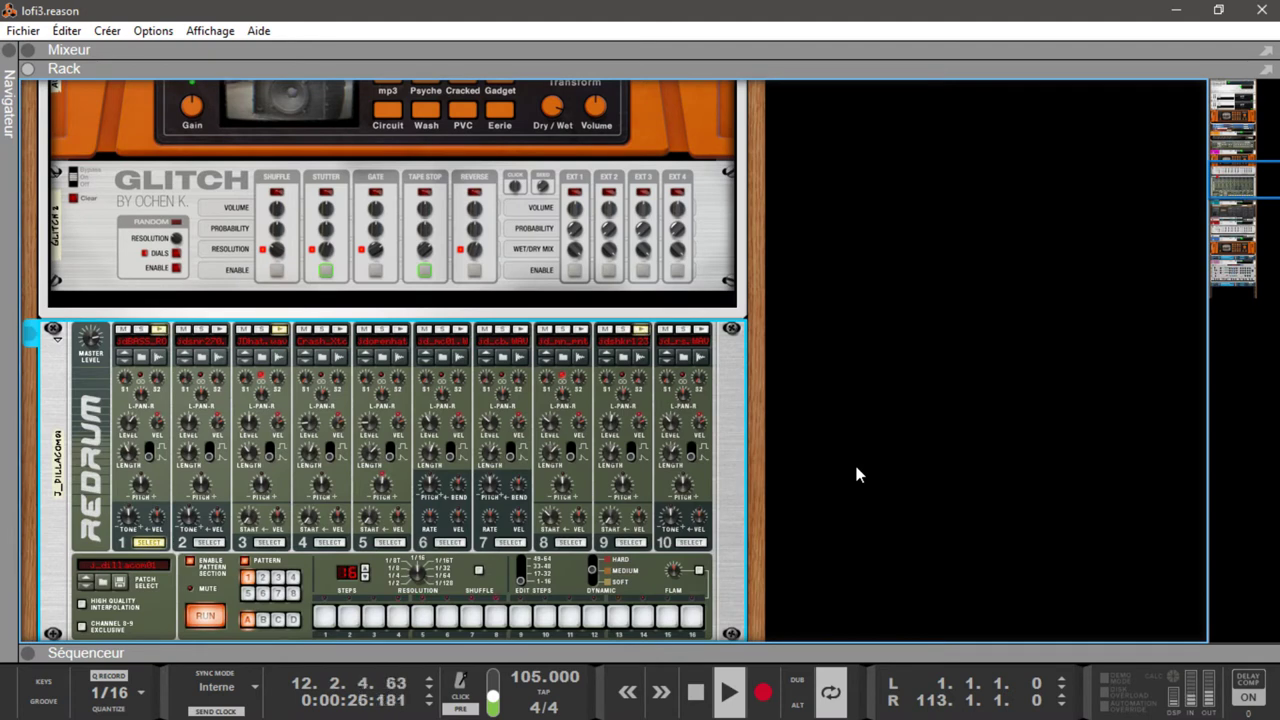
Unfold the Vox Runs male Kit 2 Maybach Kings device below the Redrum in the rack
key("Down")
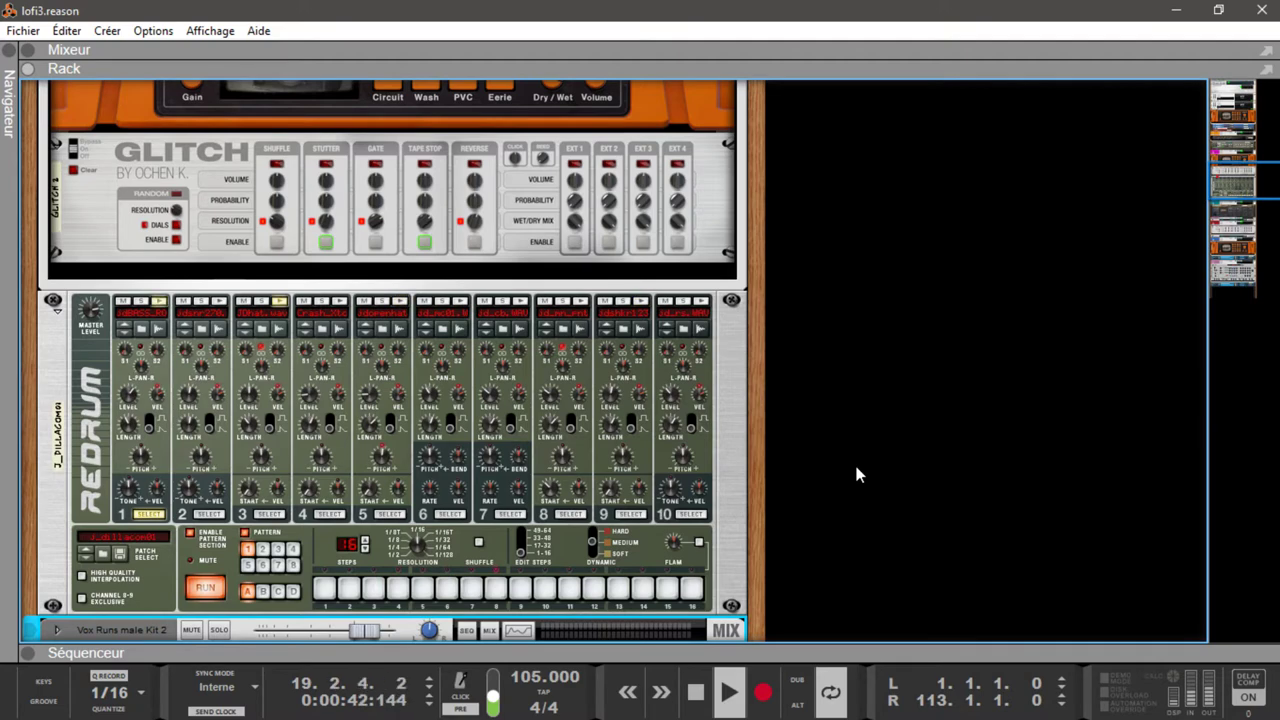
key("Down")
key("Down")
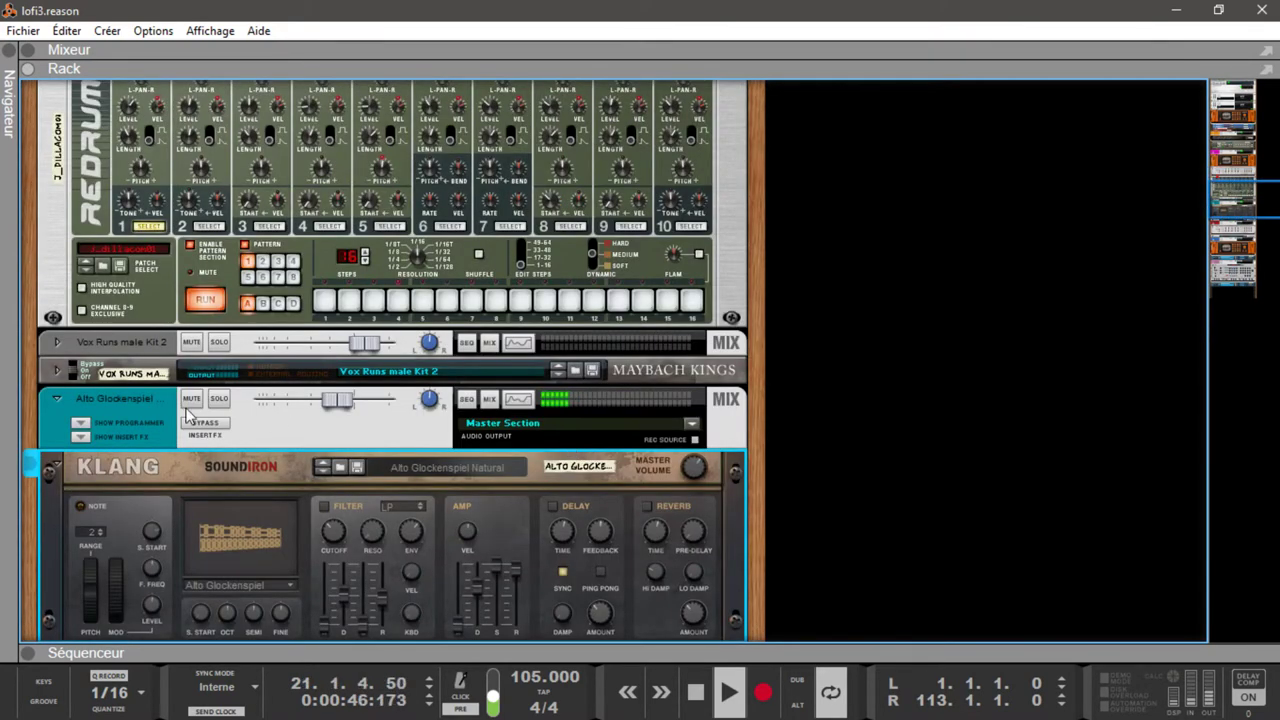
left_click(60, 370)
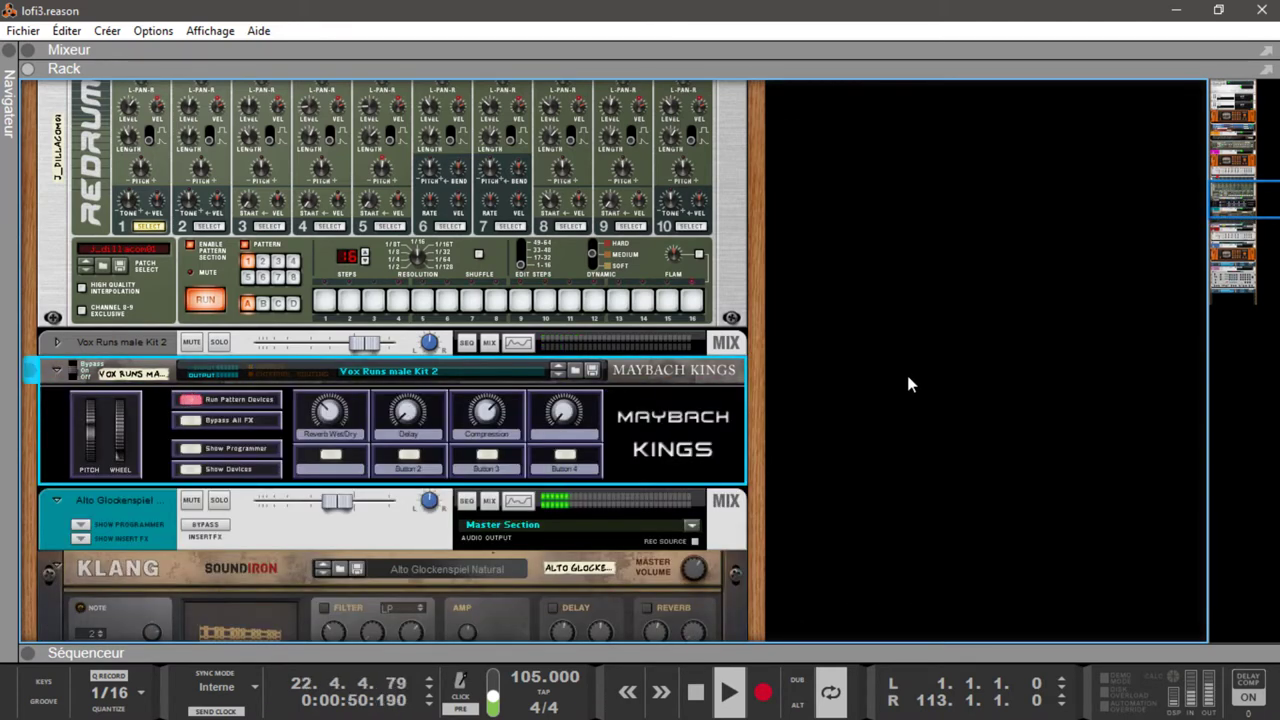
Examine the Alto Glockenspiel Klang instrument and the EQ-Bass 001 Picker devices, ending at the EQ-Flute 03 Cm channel
key("Down")
key("Down")
key("Down")
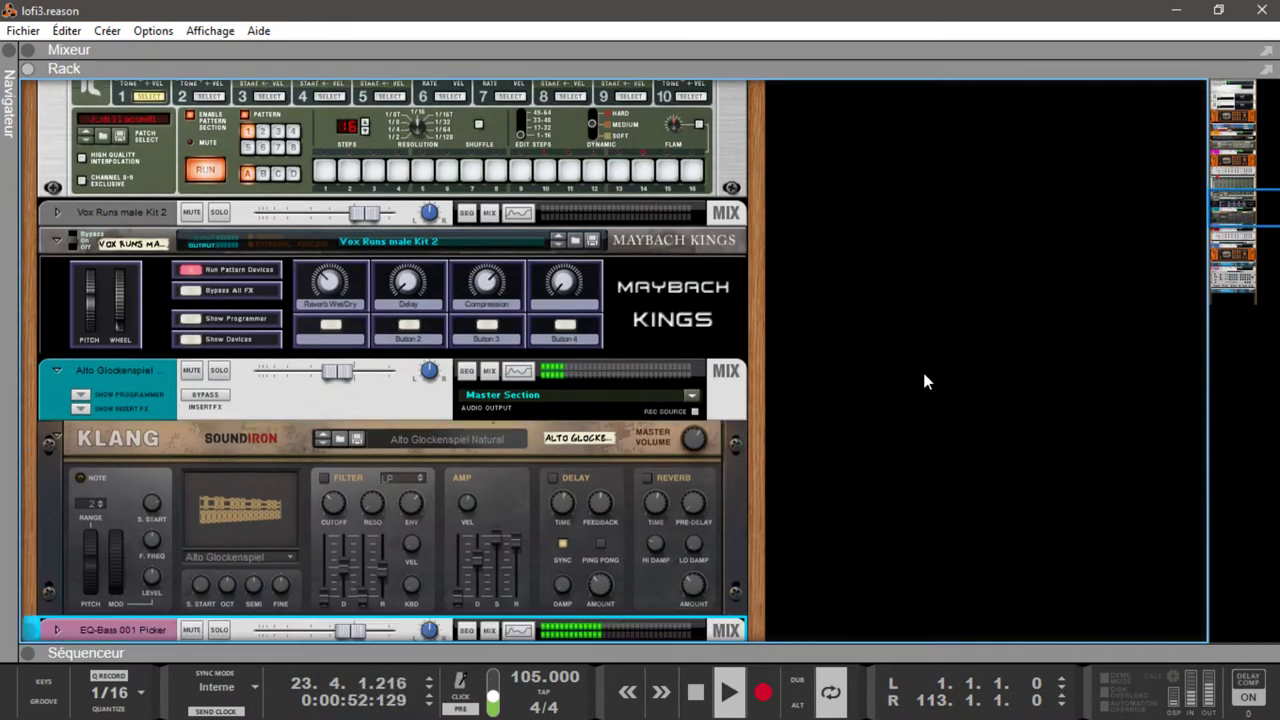
key("Down")
key("Down")
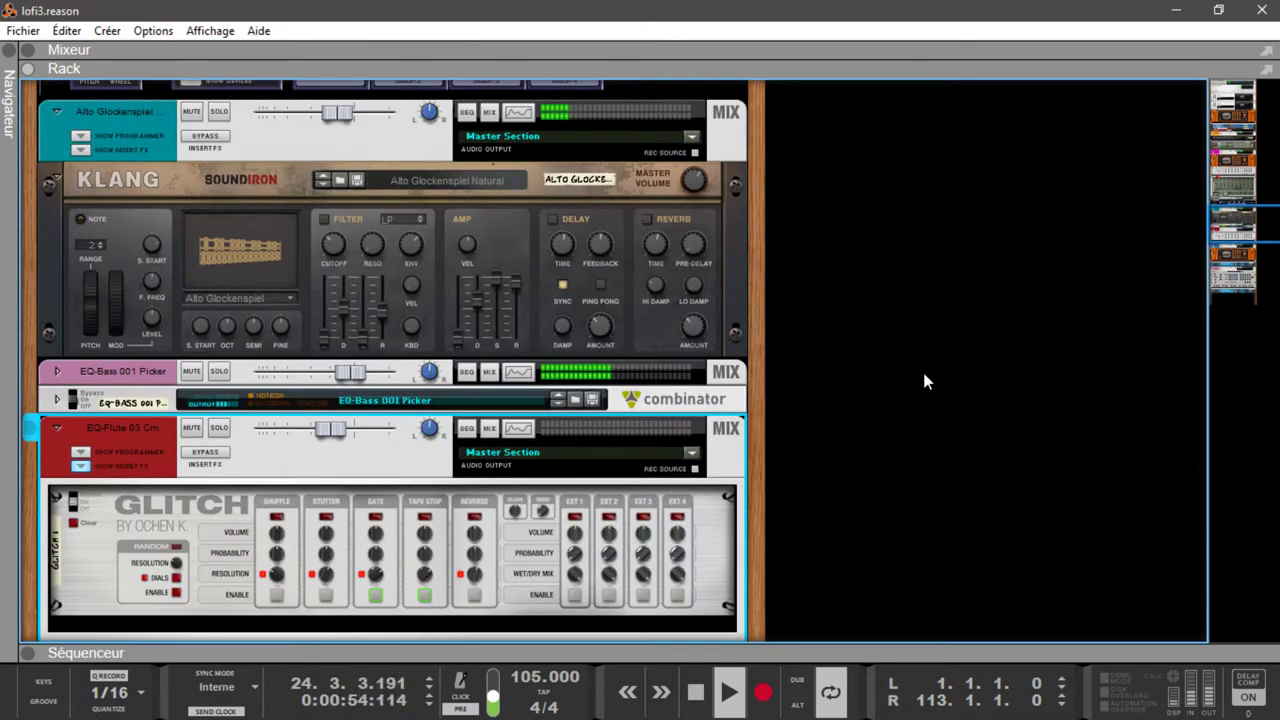
Examine the EQ-Flute 03 Cm Combinator and the ID8 1 and ID8 2 instruments with their Audiomatic and Alligator inserts
key("Down")
key("Down")
key("Down")
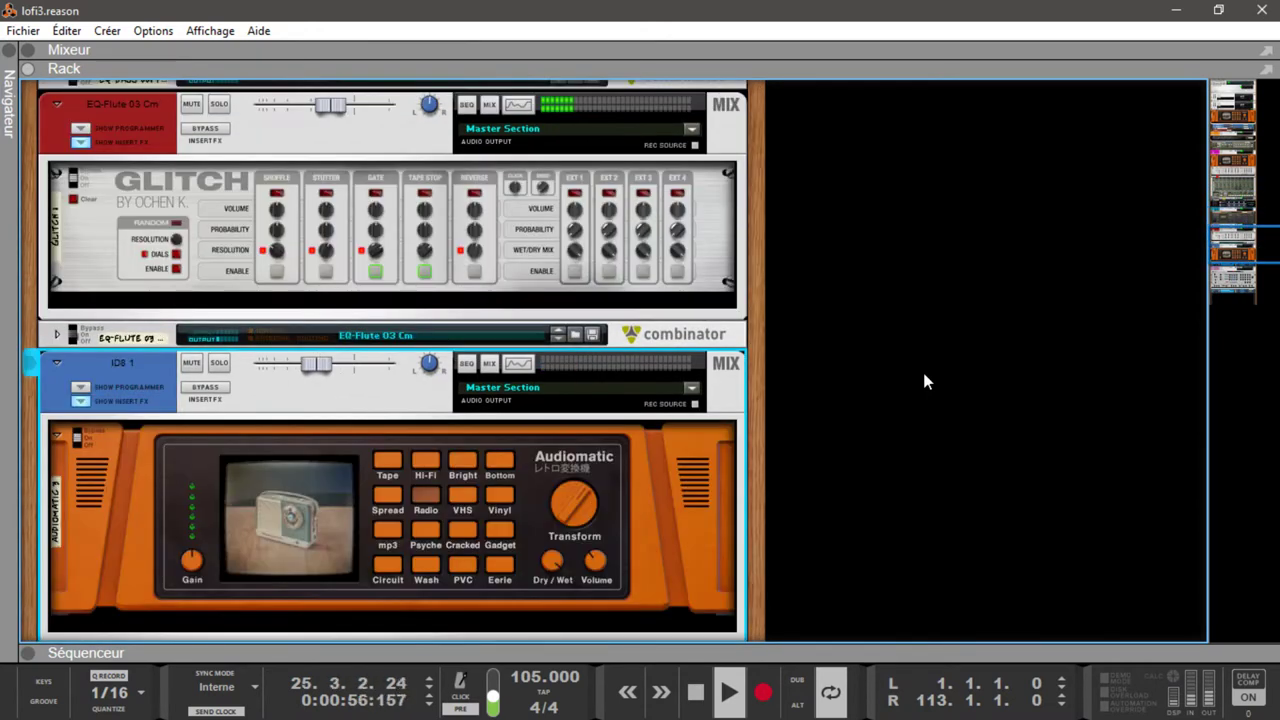
key("Down")
key("Down")
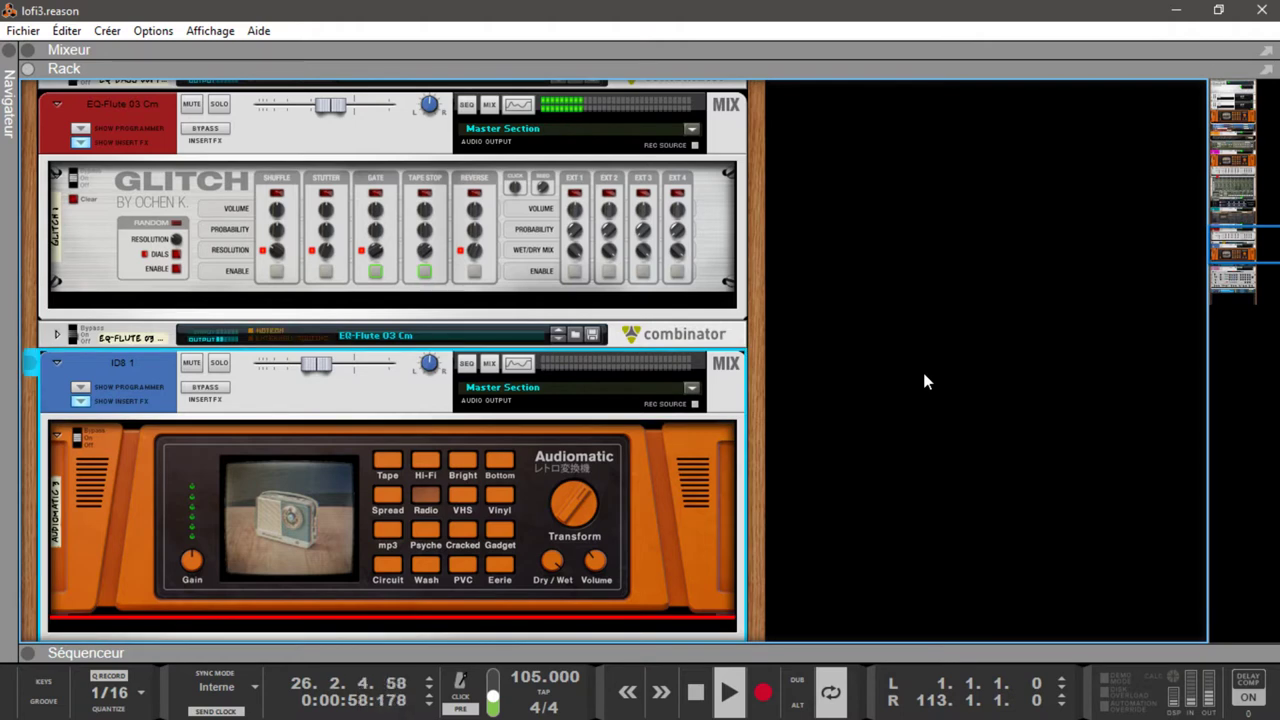
key("Down")
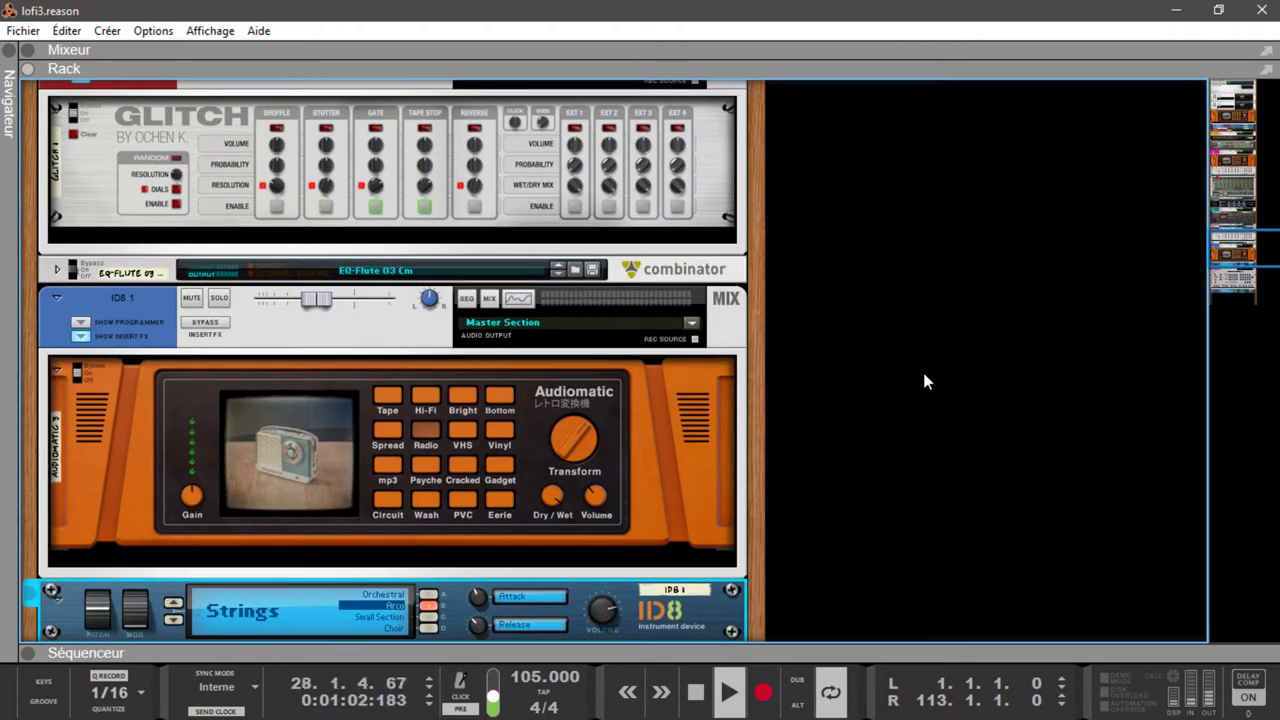
key("Down")
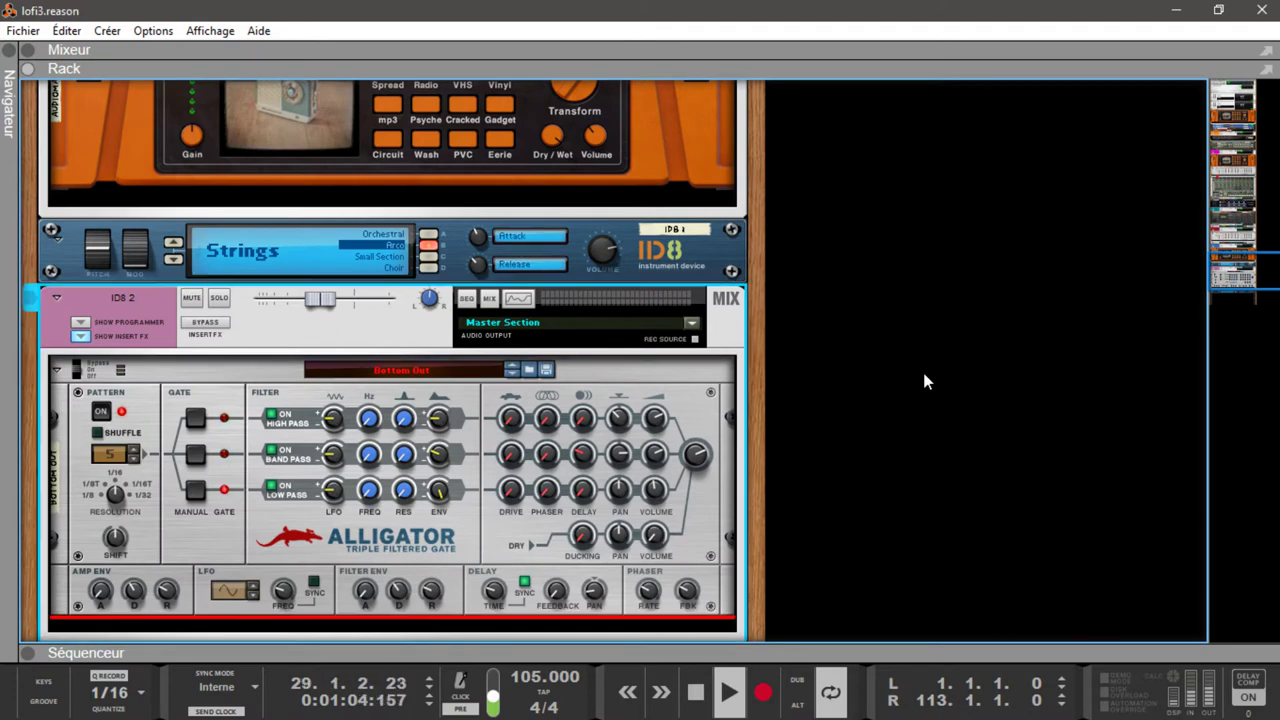
key("Down")
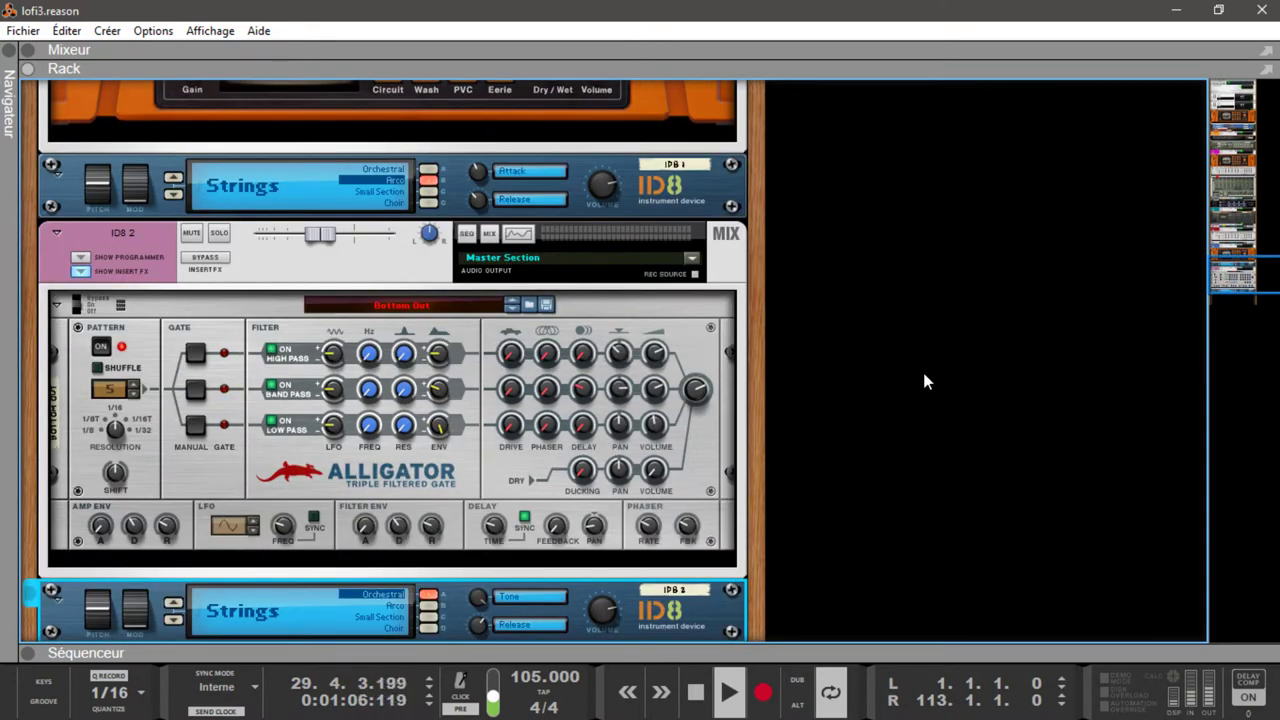
View the mixer, rack and sequencer together, return to the rack alone, and show the sequencer's block arrangement full size
key("F8")
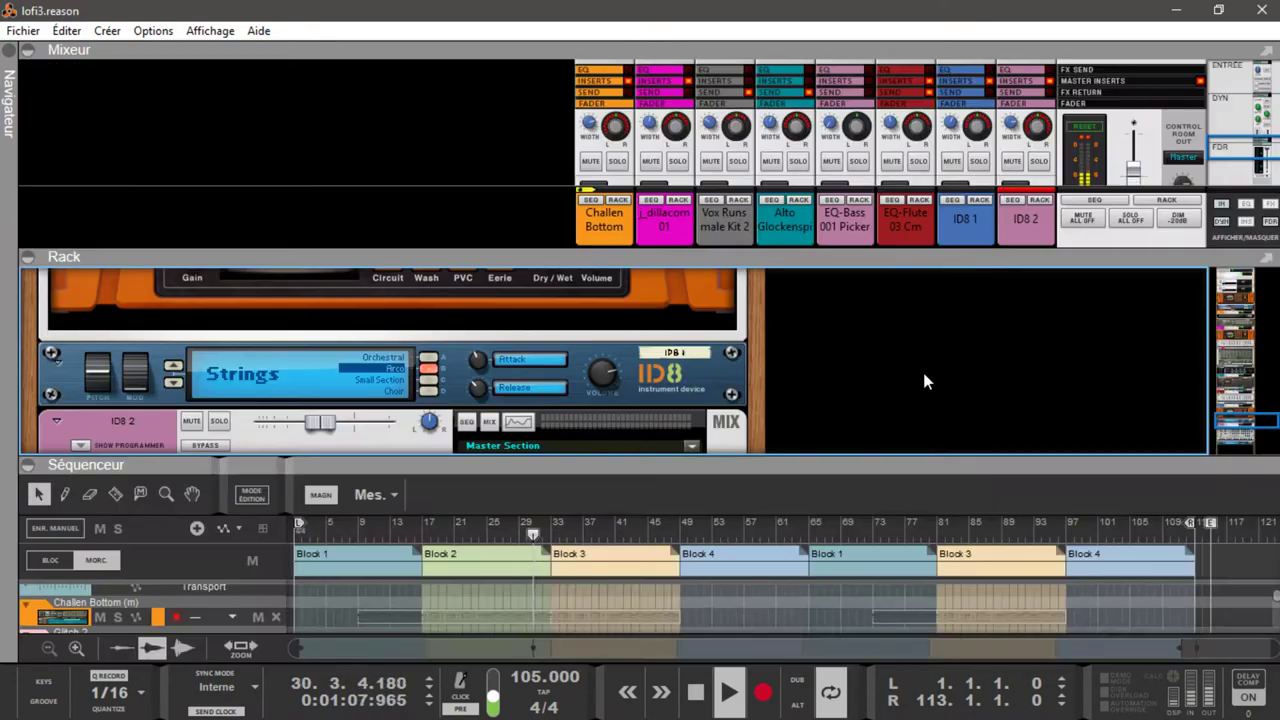
key("F6")
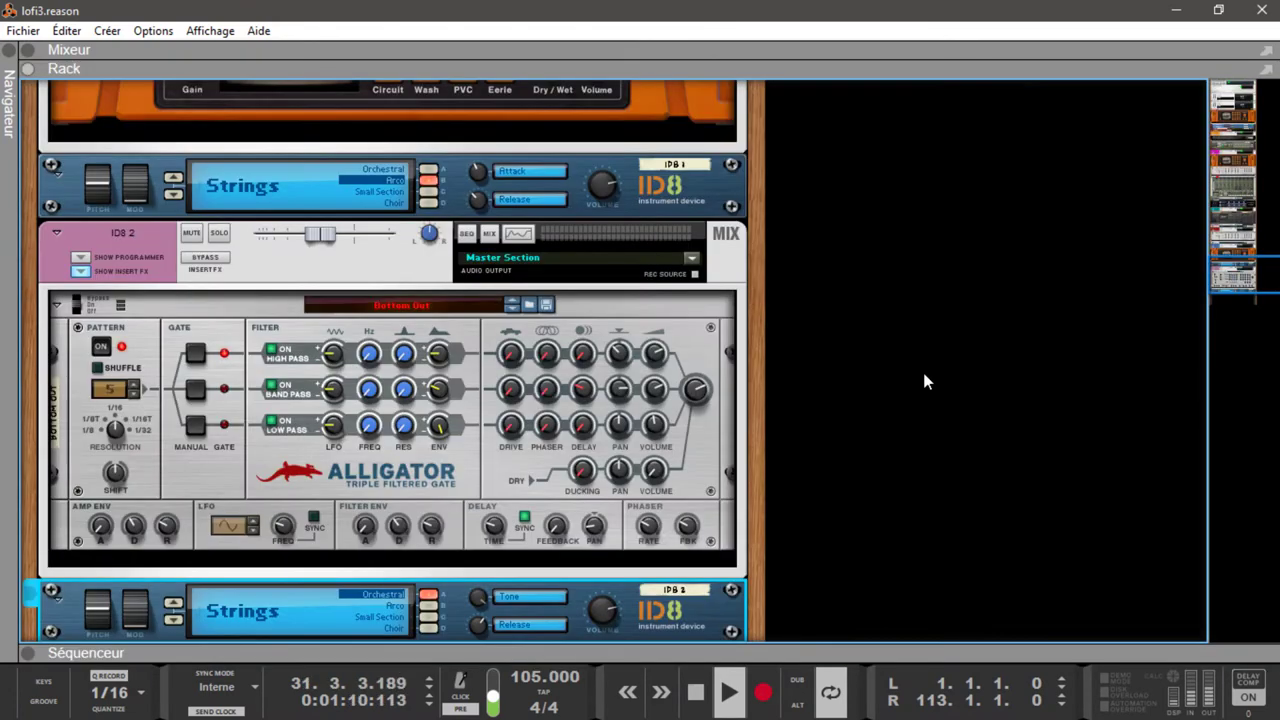
key("F7")
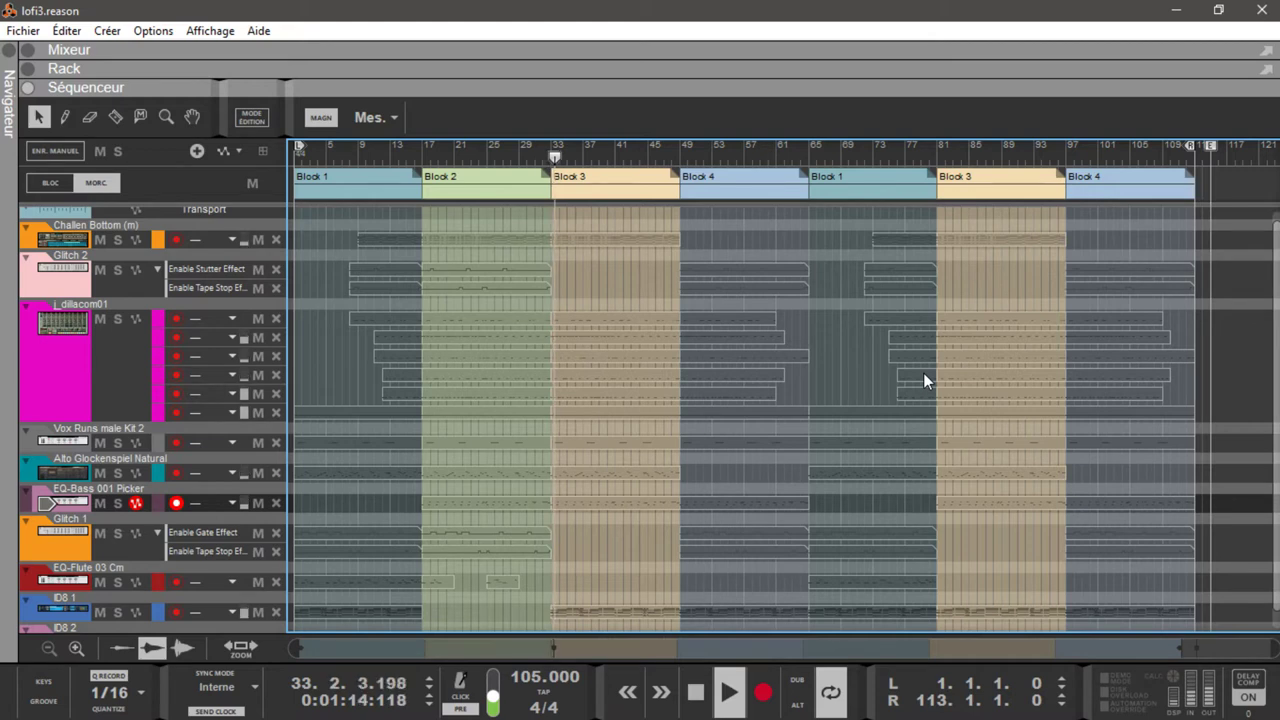
Show the mixer full size down to its faders and hide the input and dynamics sections of the channel strips
key("F5")
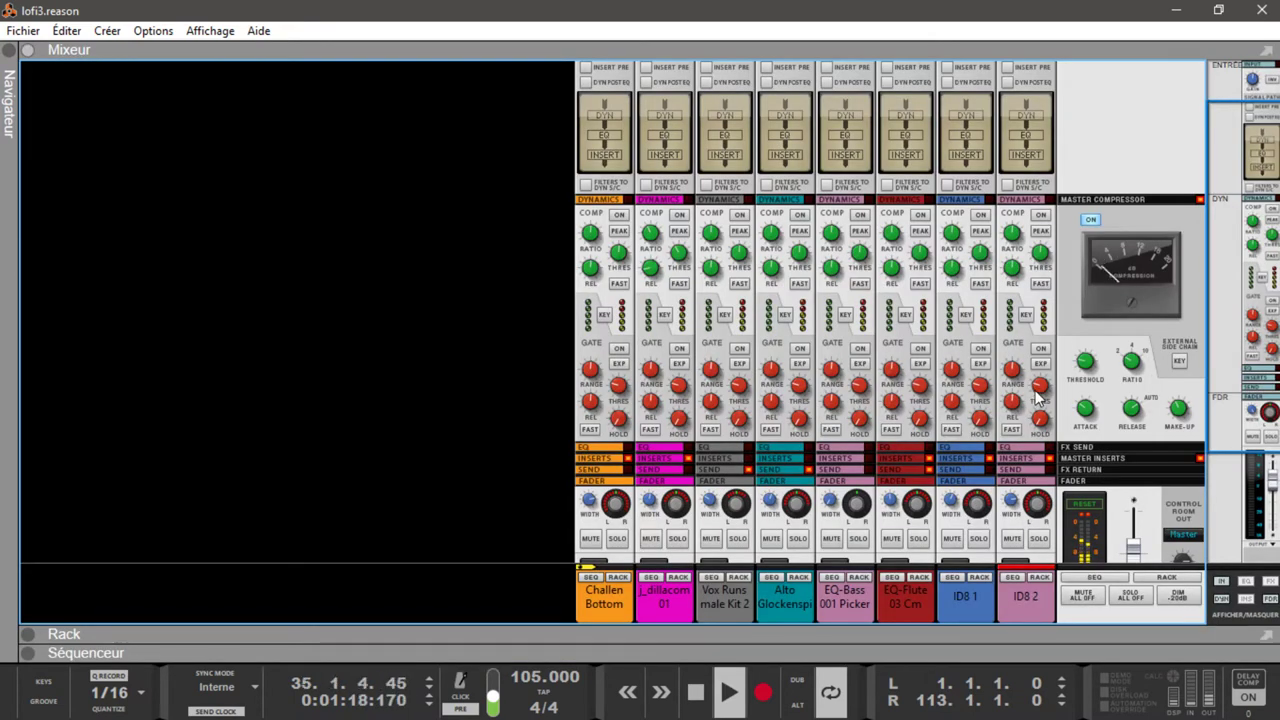
scroll(1221, 363, "down", 1)
left_click_drag(1221, 363, 1256, 470)
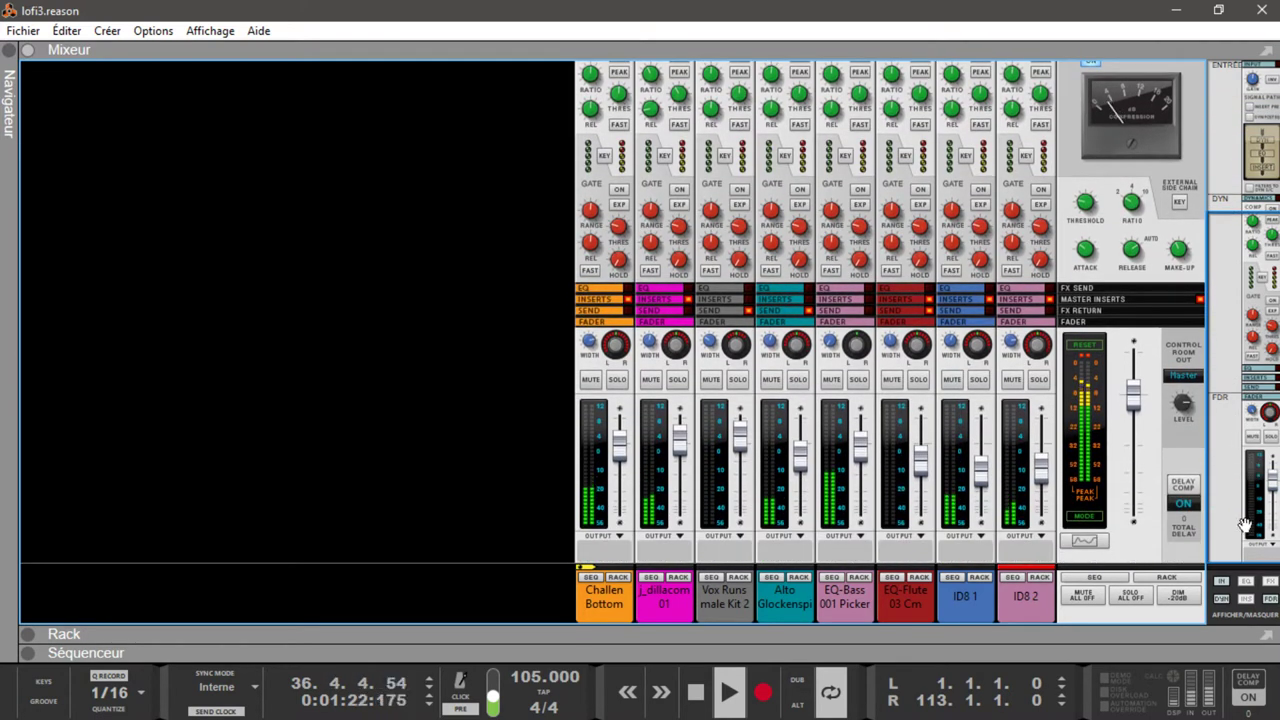
left_click(1222, 582)
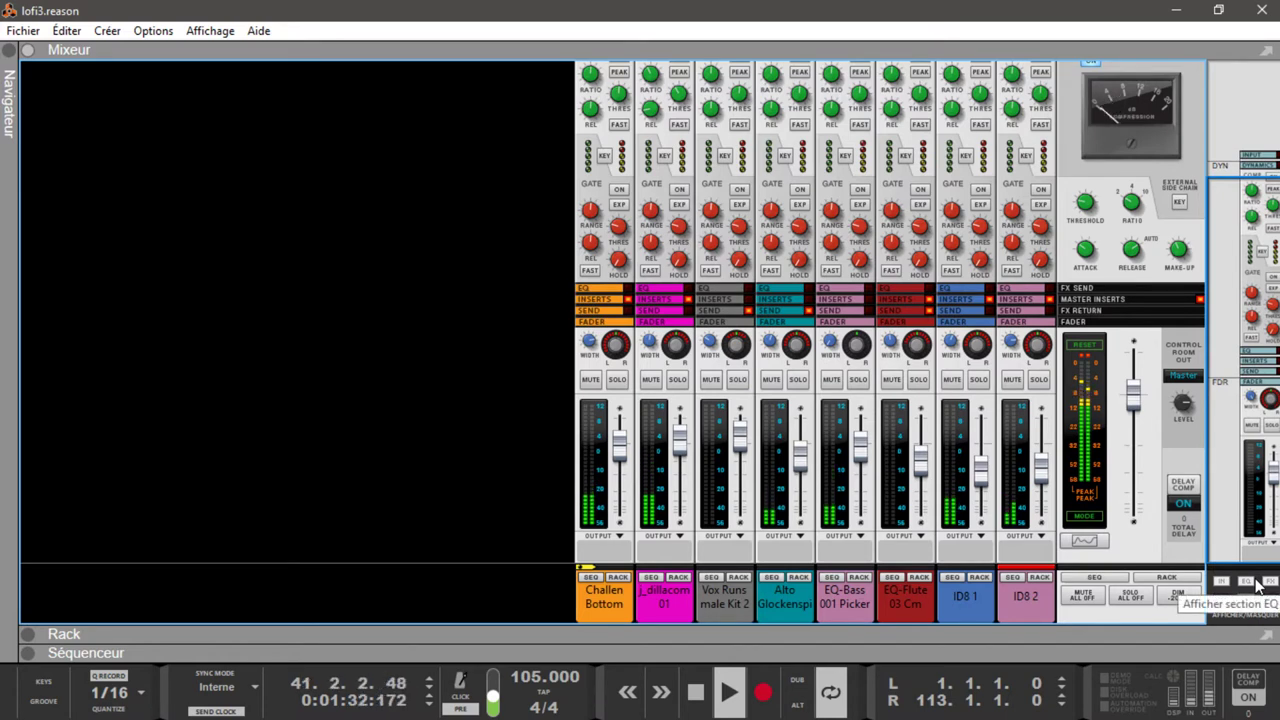
left_click_drag(1249, 538, 1243, 512)
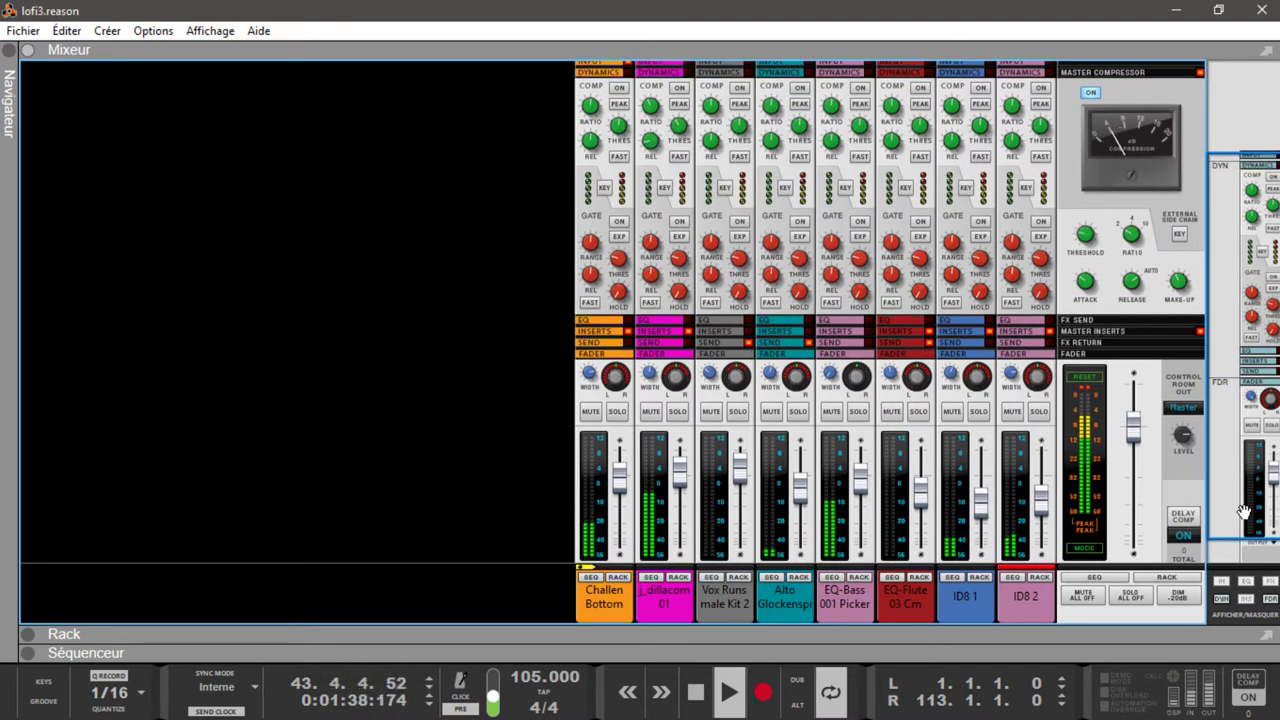
left_click(1218, 598)
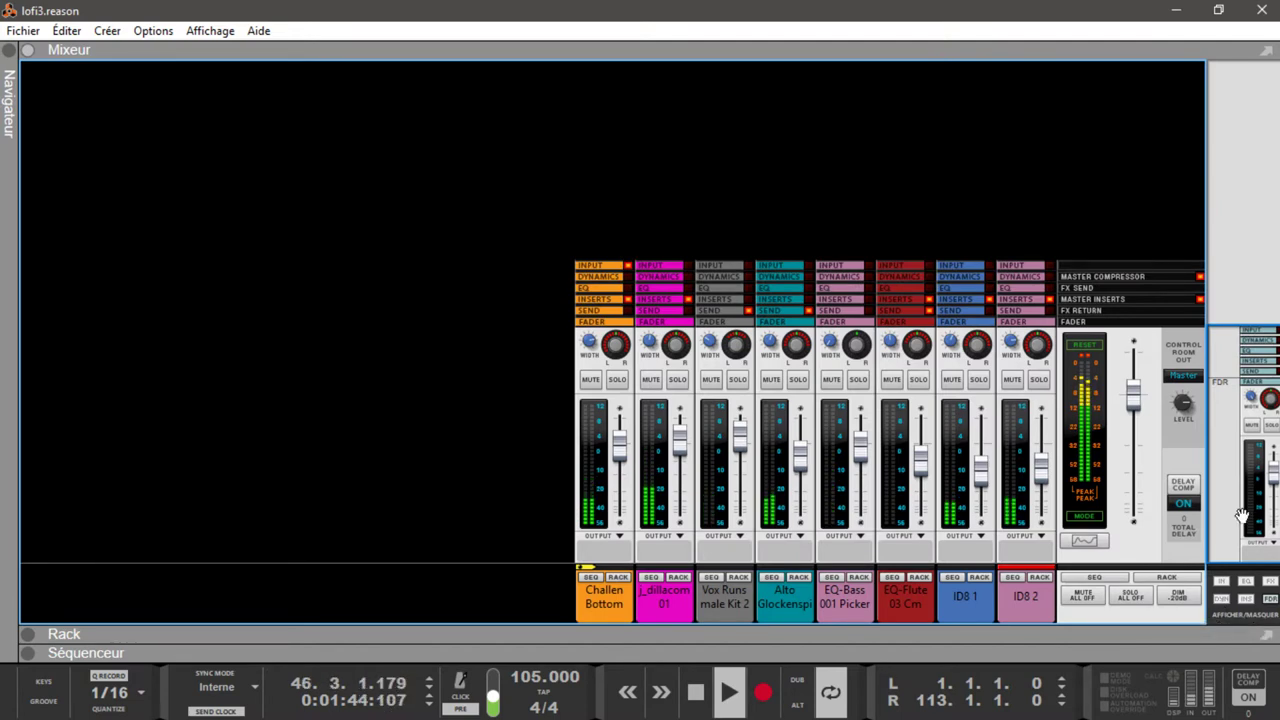
Check the sequencer arrangement and the mixer faders again, and return to the full-size rack
key("F7")
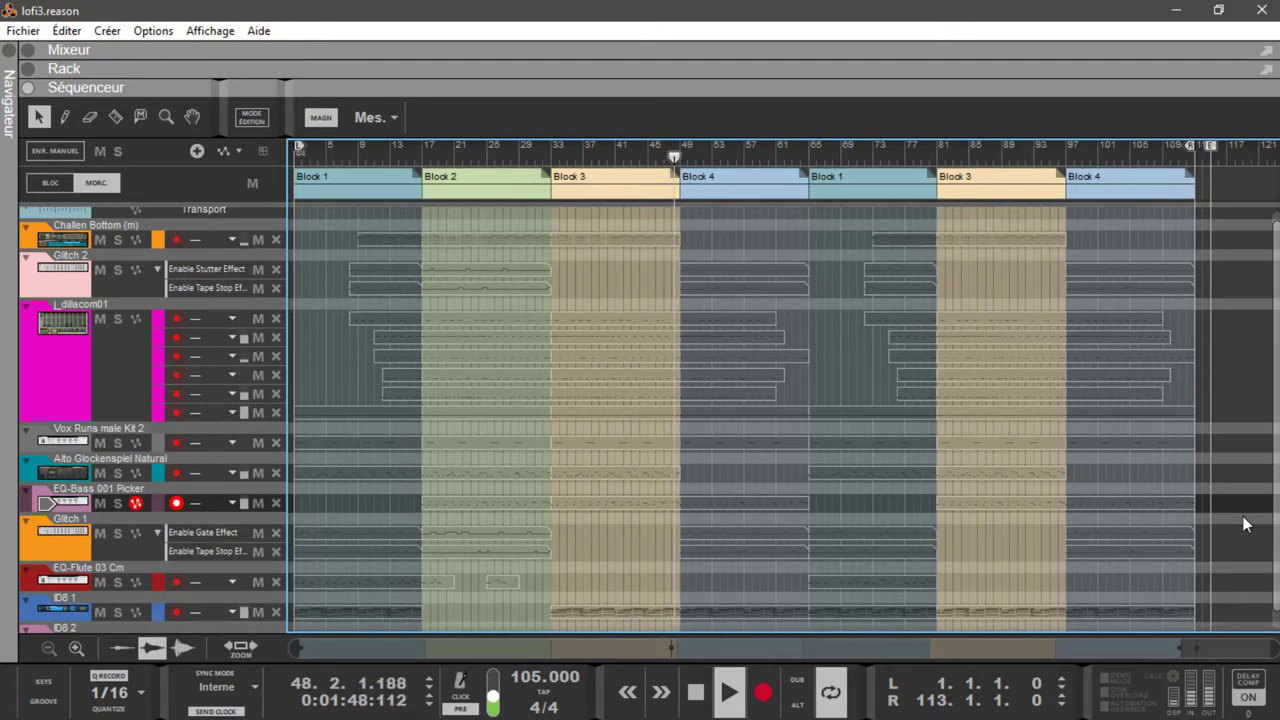
key("F5")
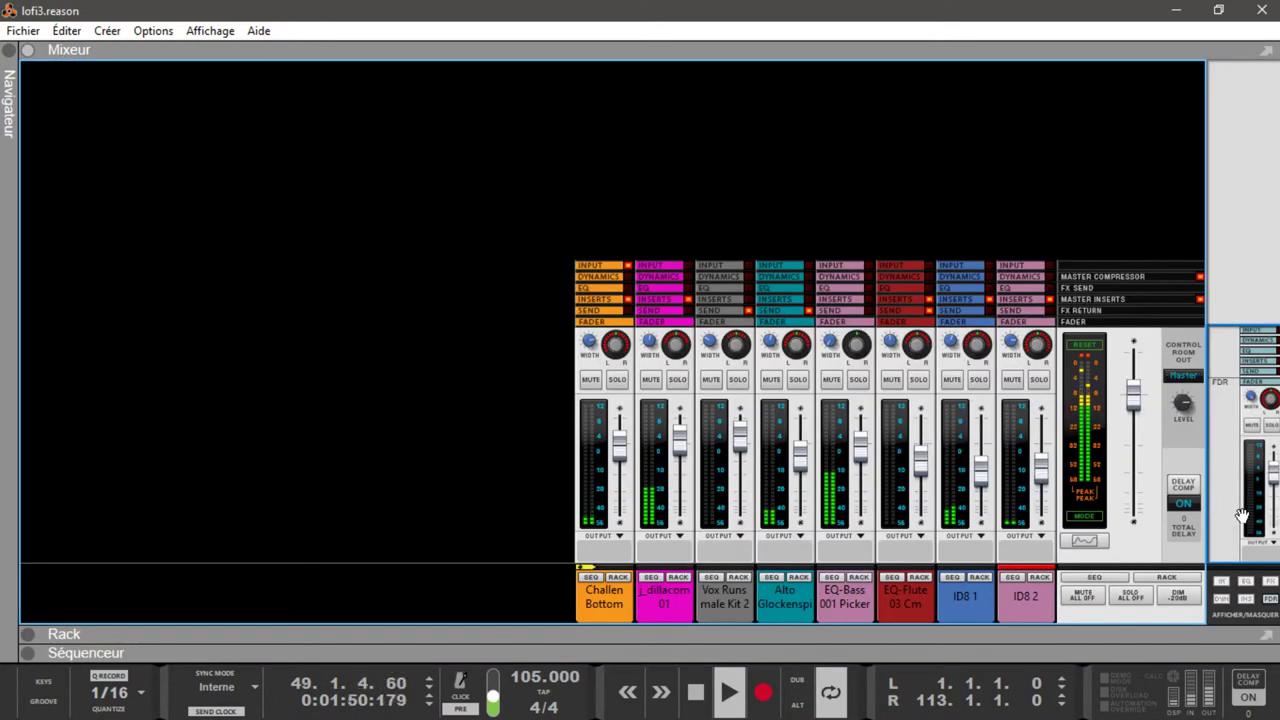
key("F6")
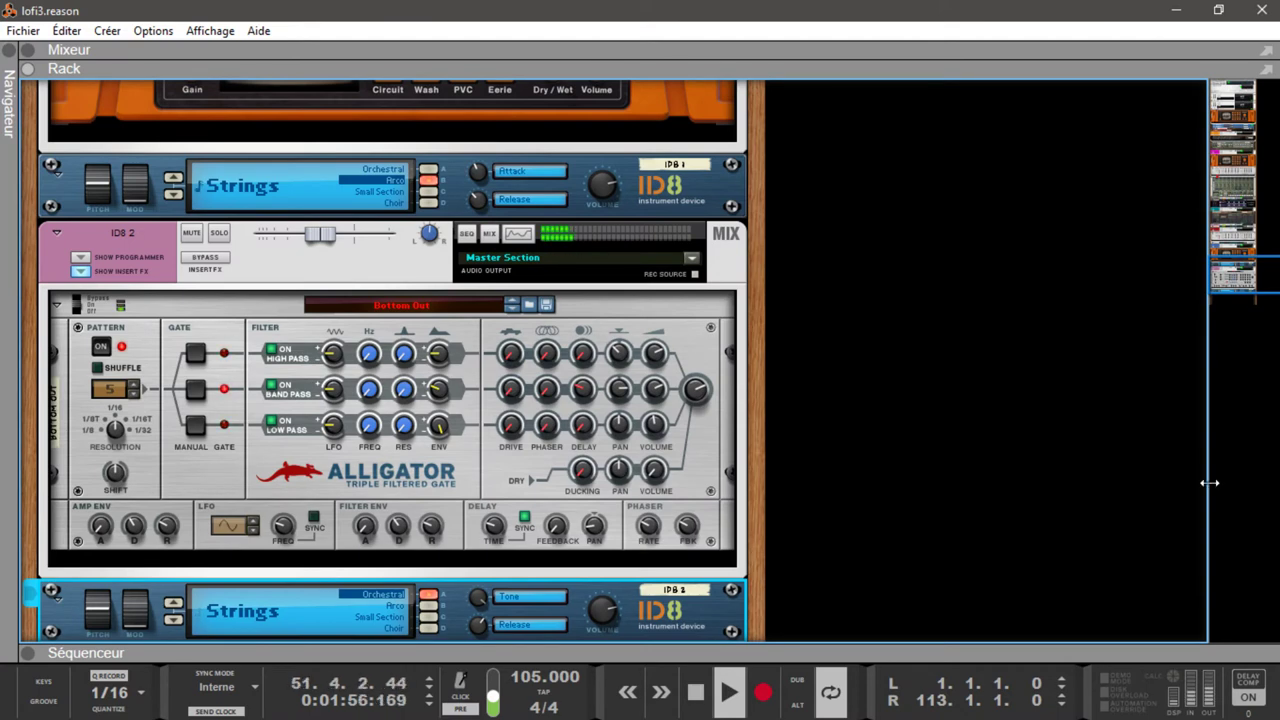
Examine the rack devices upward from the second ID8 instrument to the Alto Glockenspiel channel
key("Up")
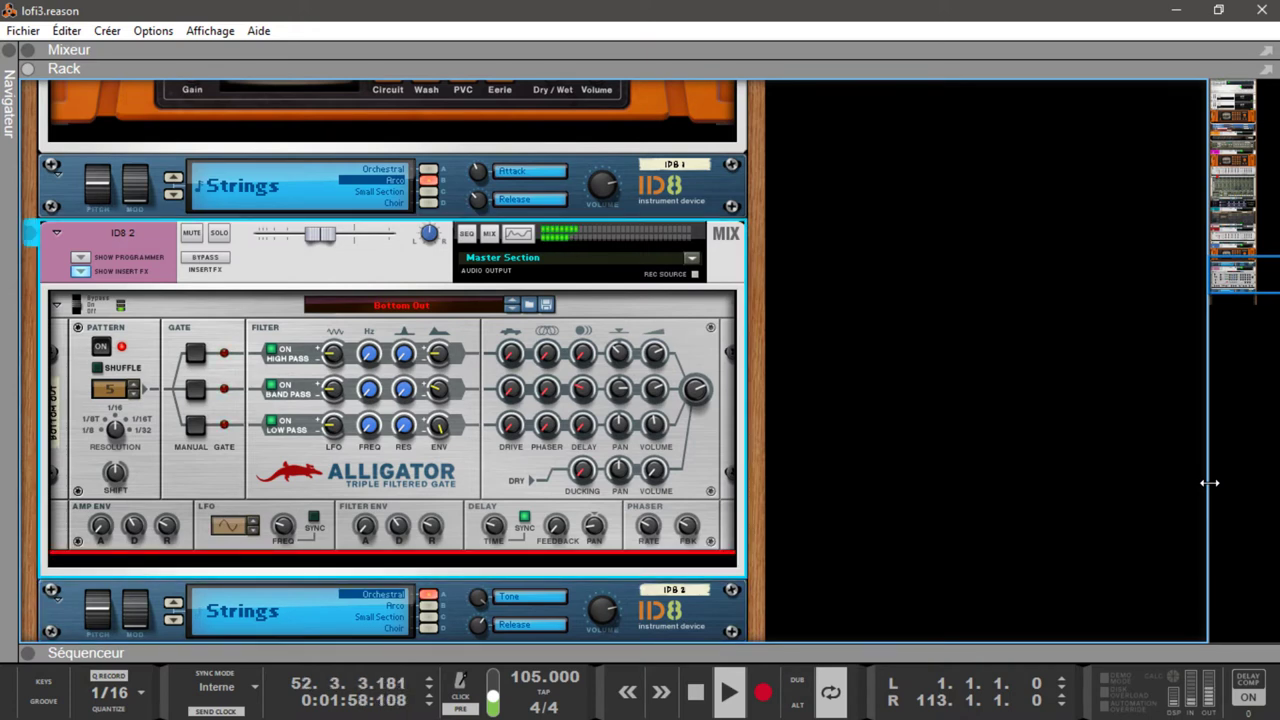
key("Down")
key("Up")
key("Up")
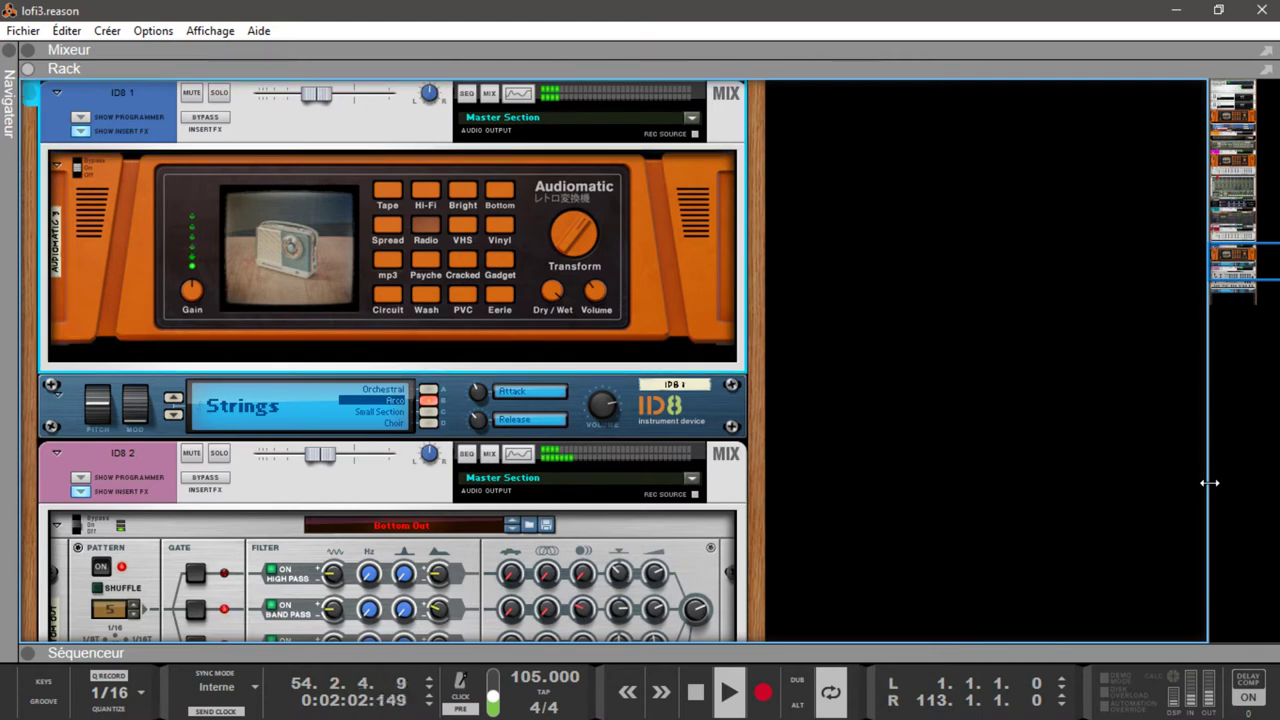
key("Up")
key("Up")
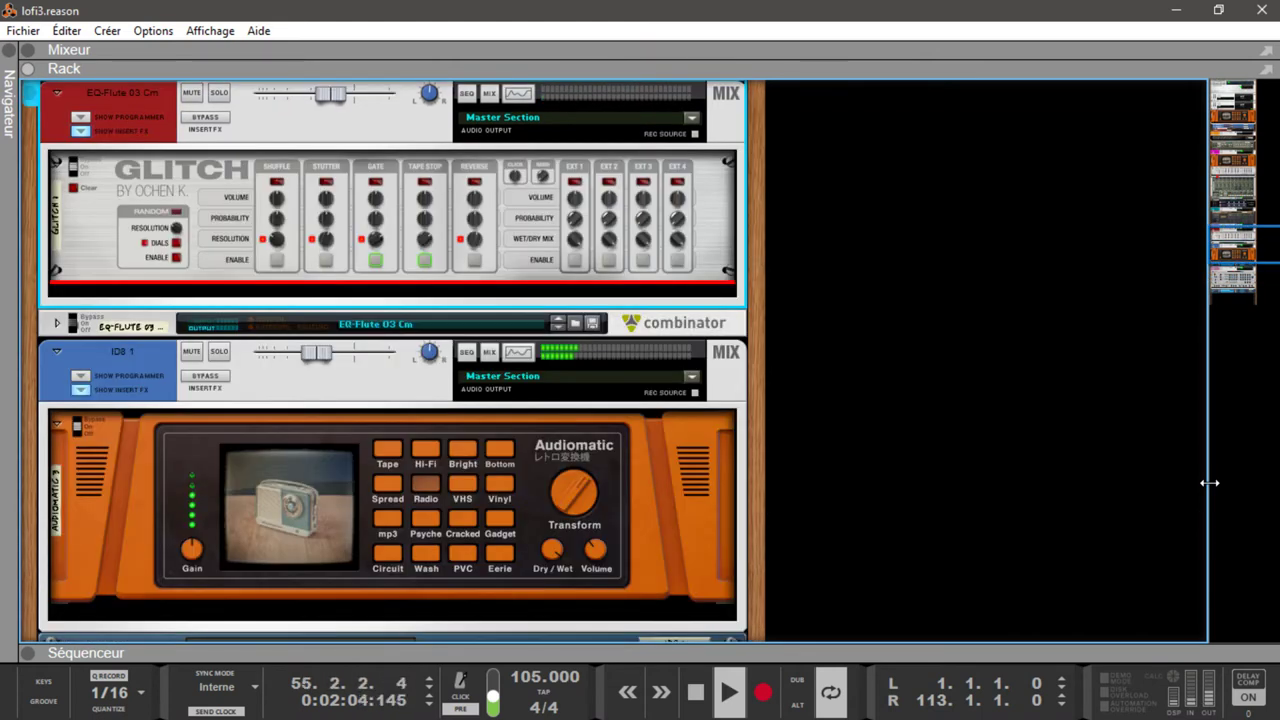
key("Up")
key("Up")
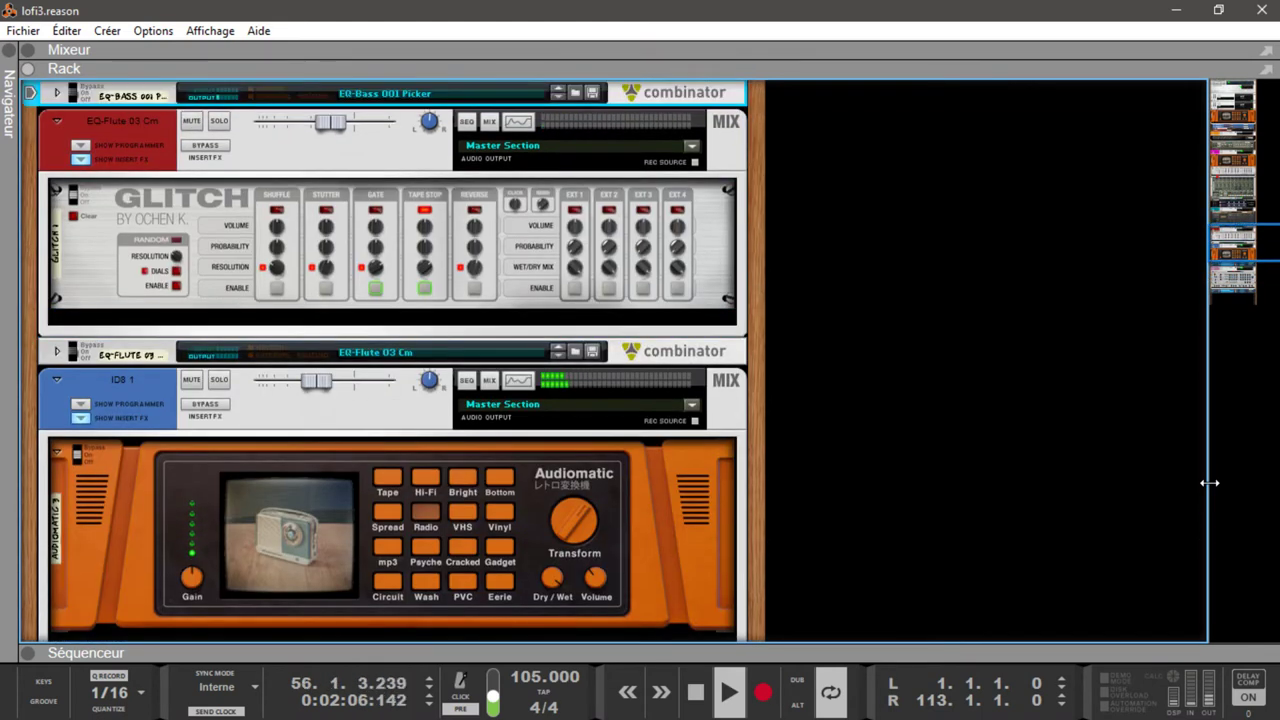
key("Up")
key("Up")
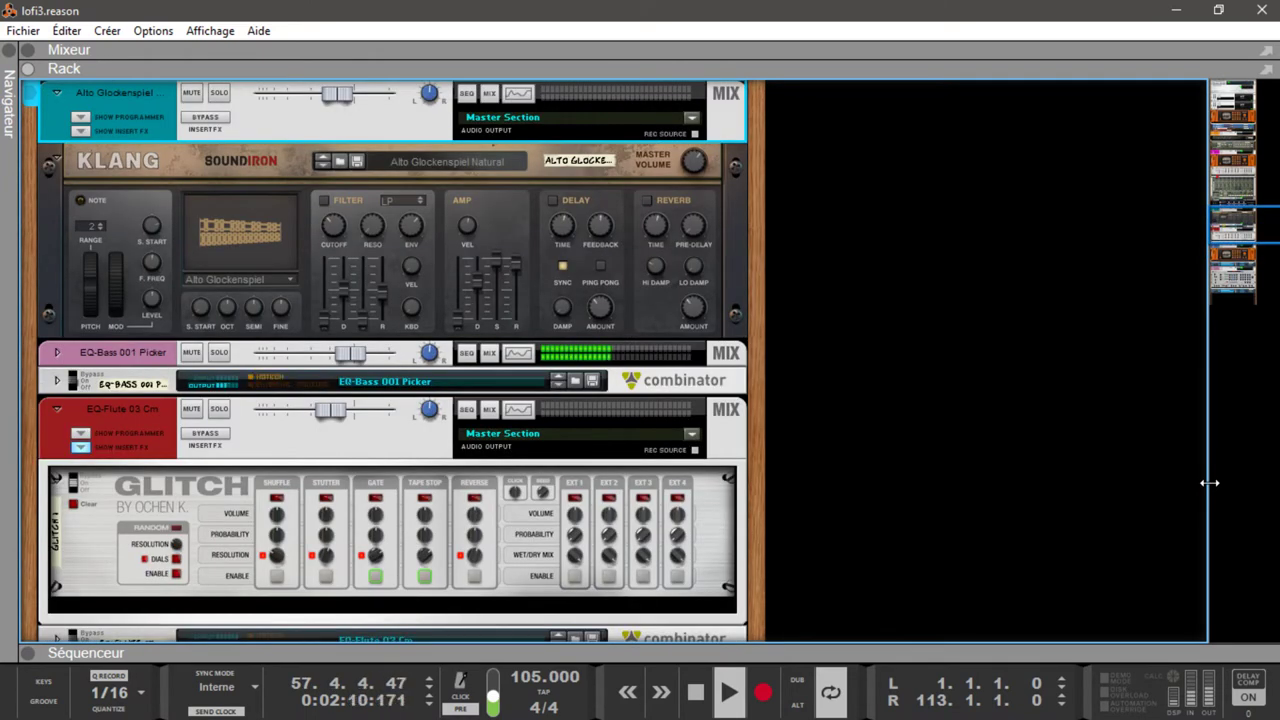
Disable the Redrum's pattern section and select the Audiomatic insert effect on the j_dillacom01 channel
key("Up")
key("Up")
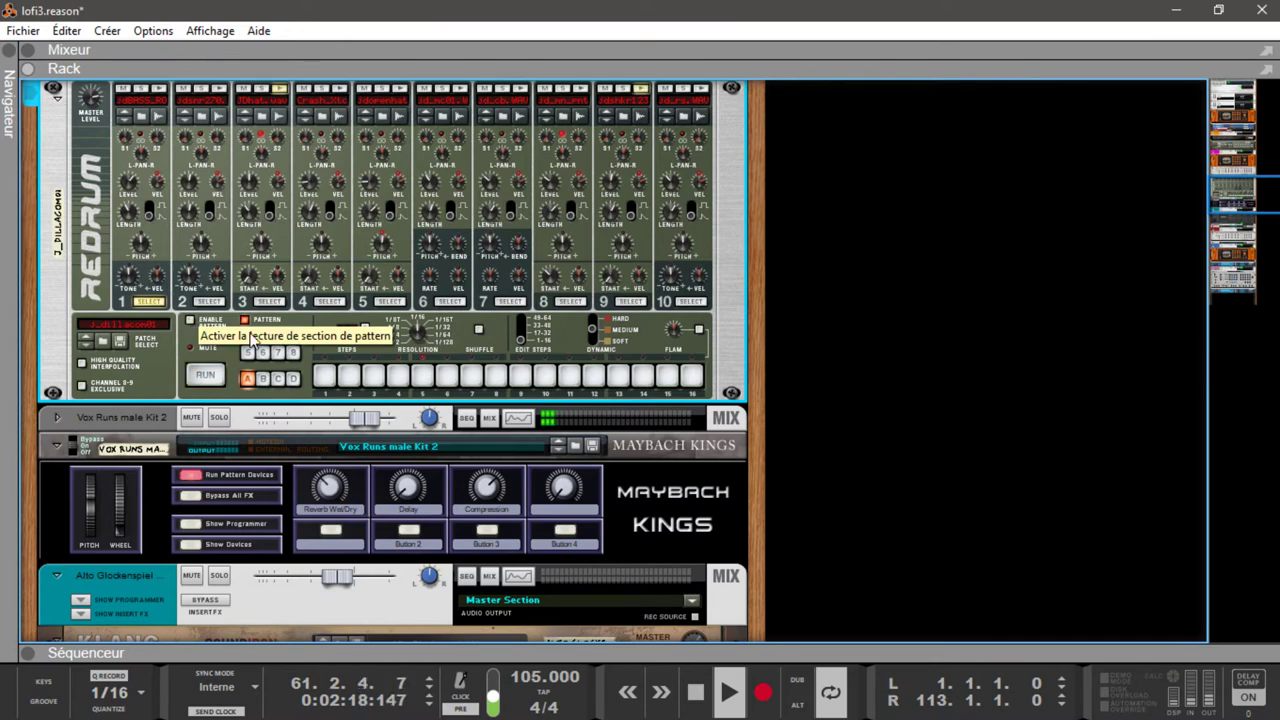
key("Up")
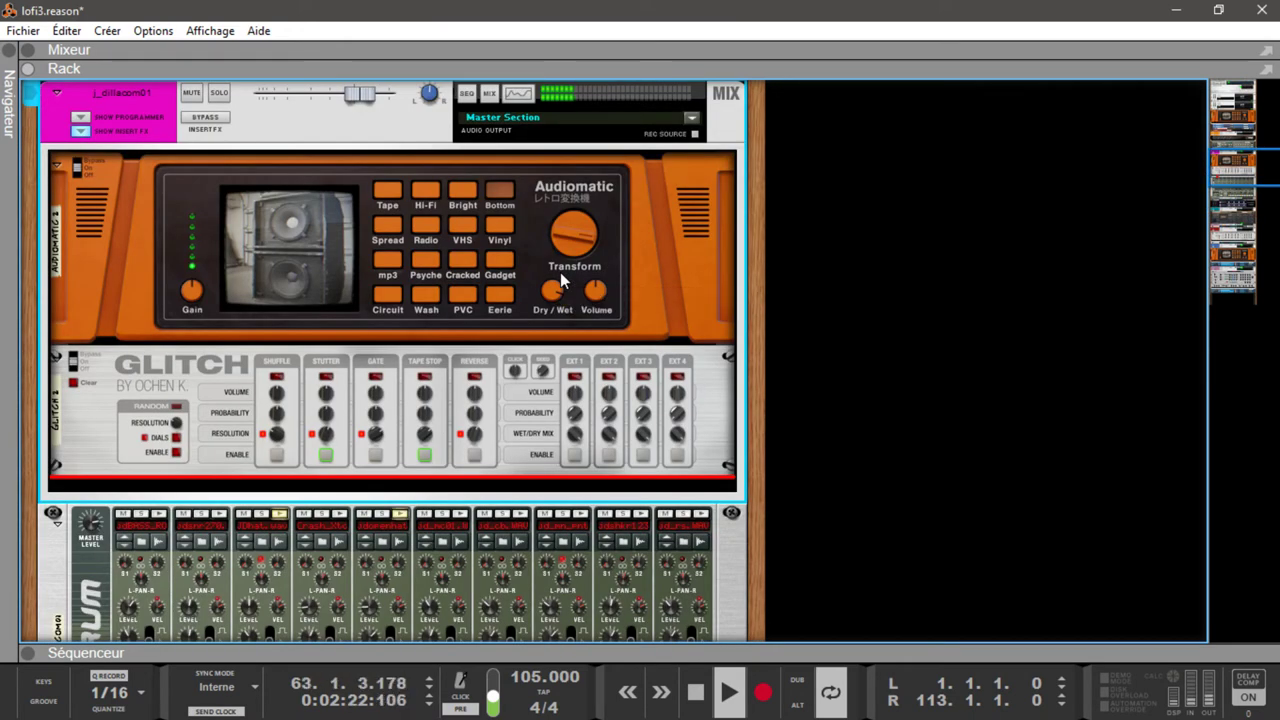
key("Down")
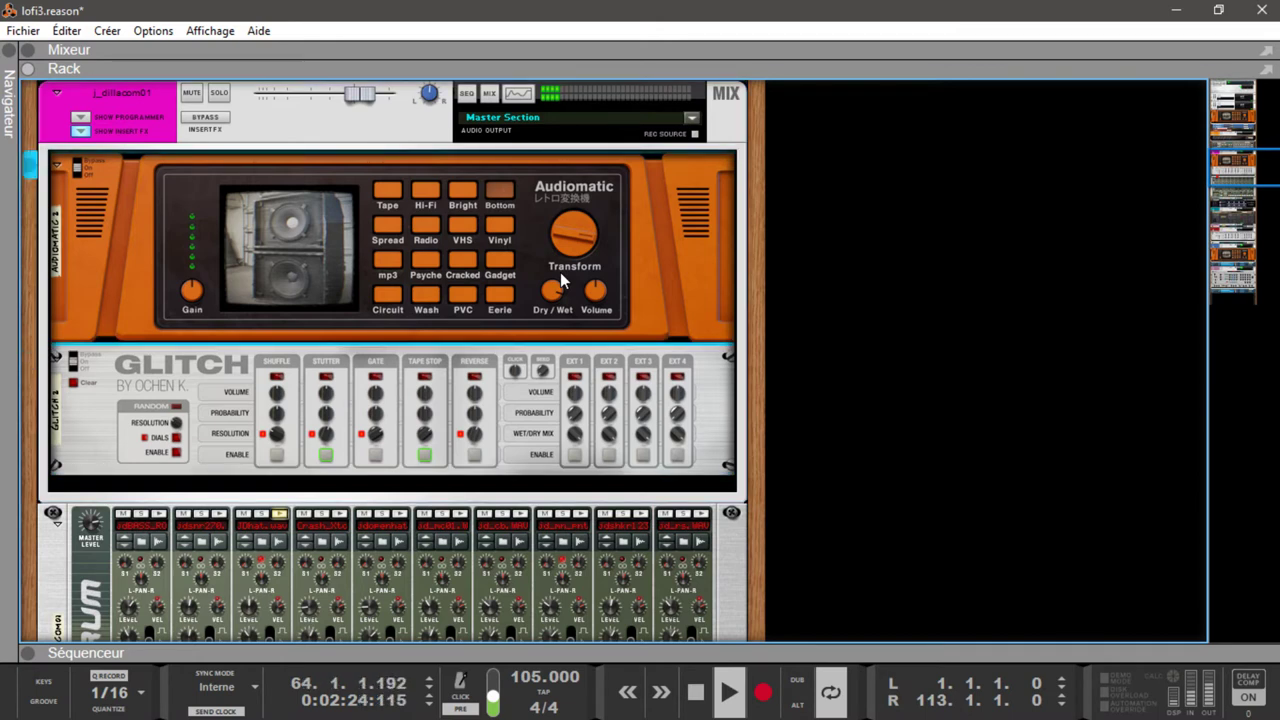
Examine the rack devices upward from the j_dillacom01 channel through the Challen Bottom channel and the delay effects to the Master Section
key("Up")
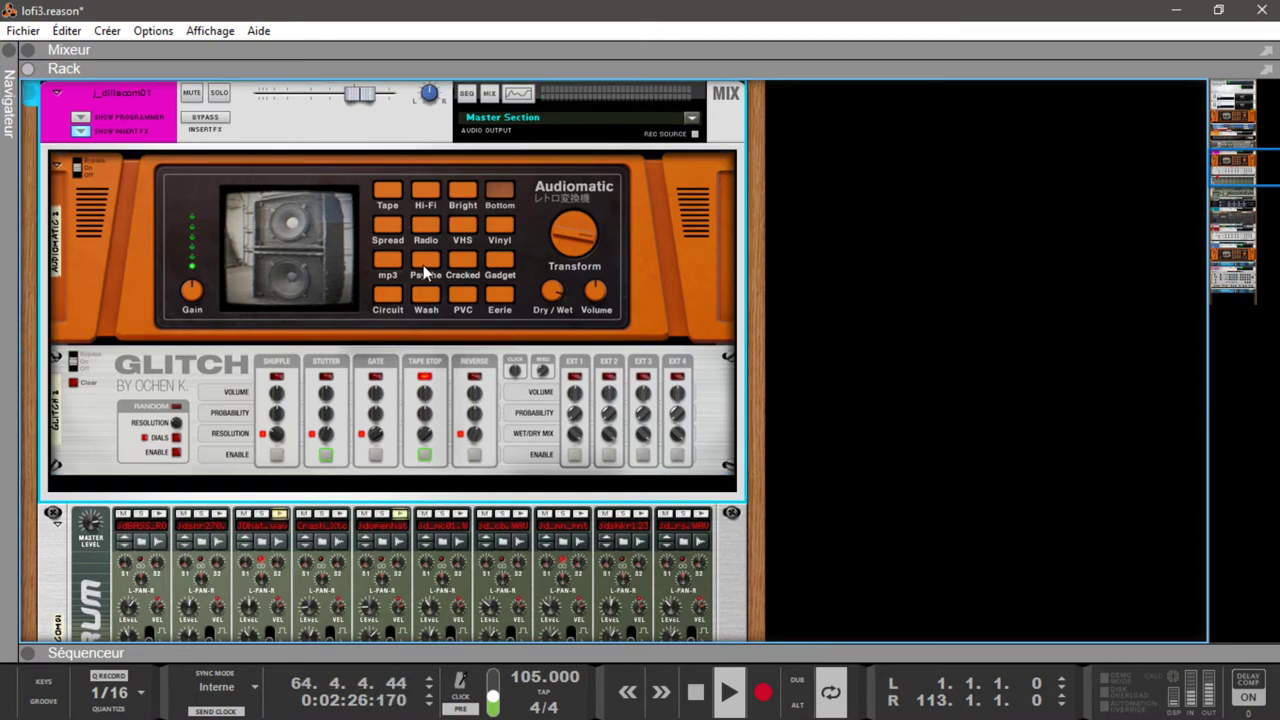
key("Up")
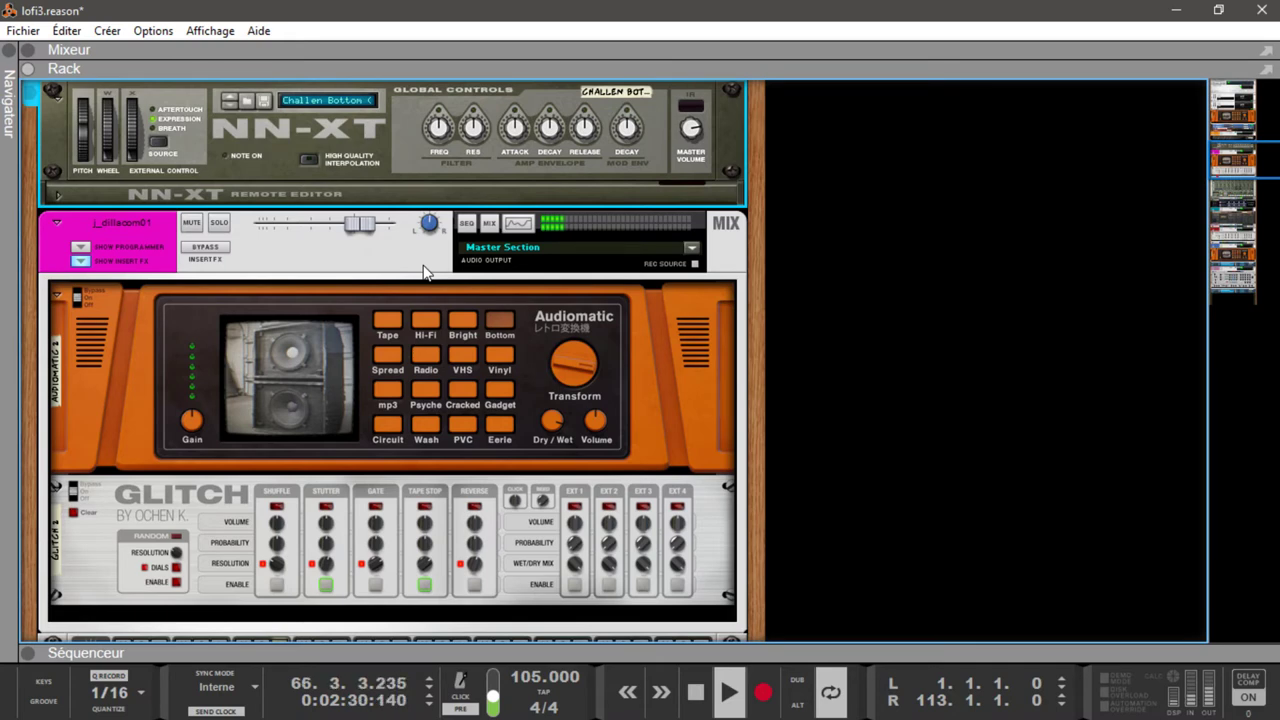
key("Up")
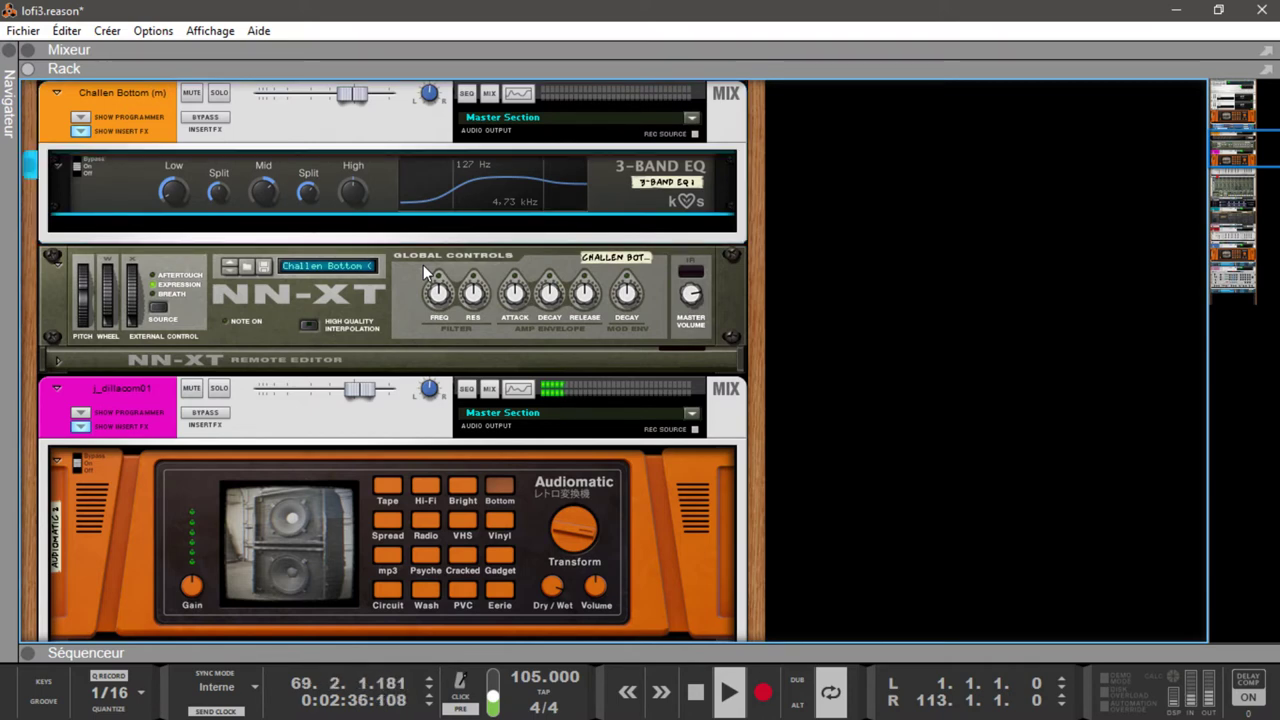
key("Up")
key("Up")
key("Up")
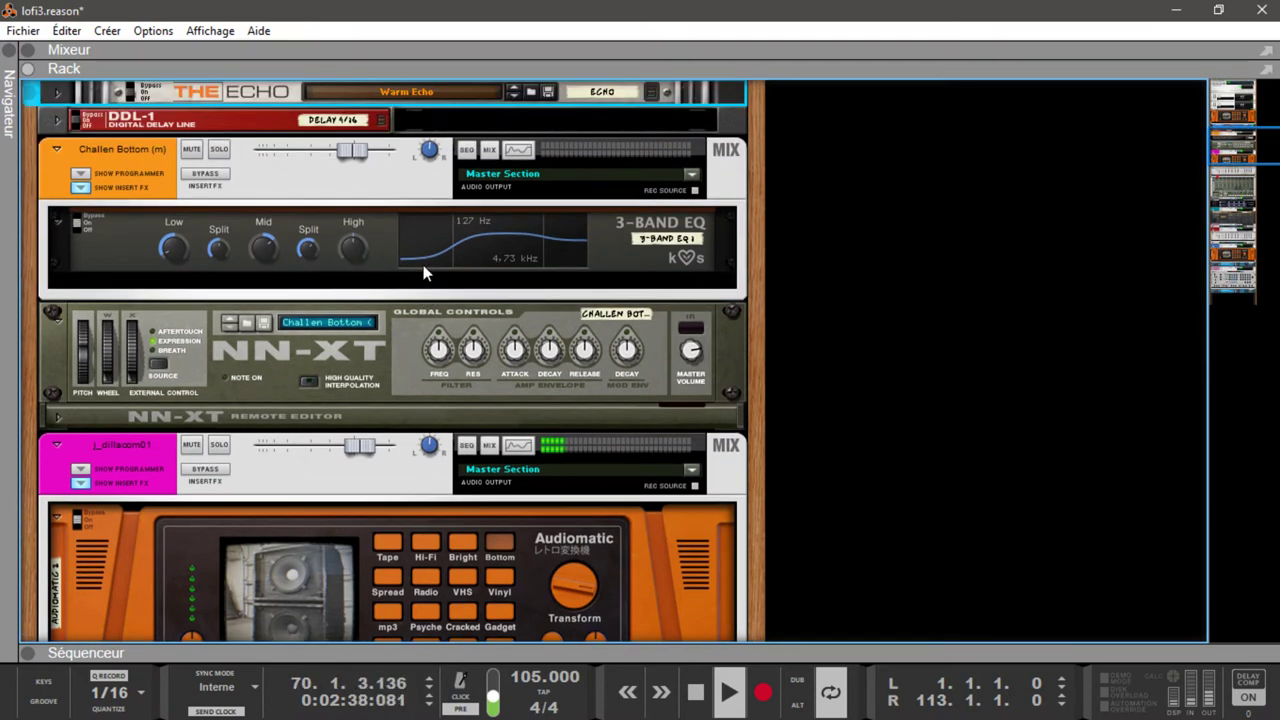
key("Up")
key("Up")
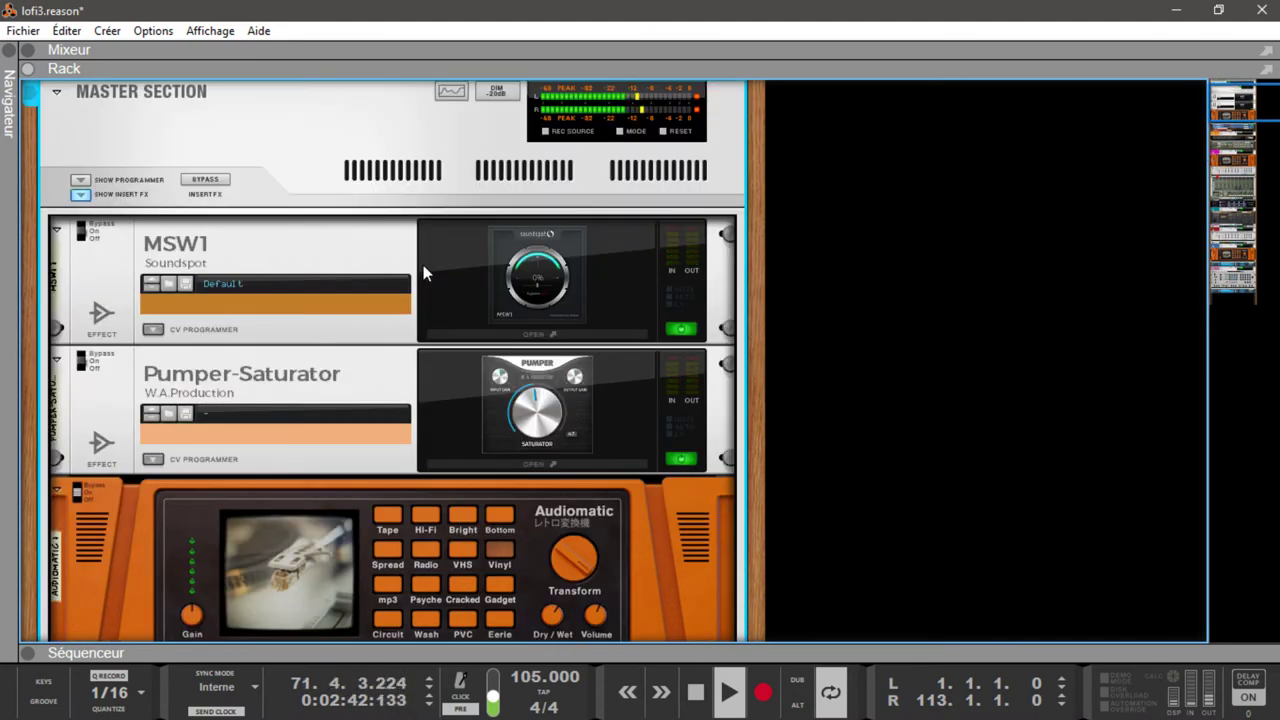
Examine the Master Section's insert effects down to the Audiomatic and select the Pumper-Saturator
left_click(1210, 102)
key("Up")
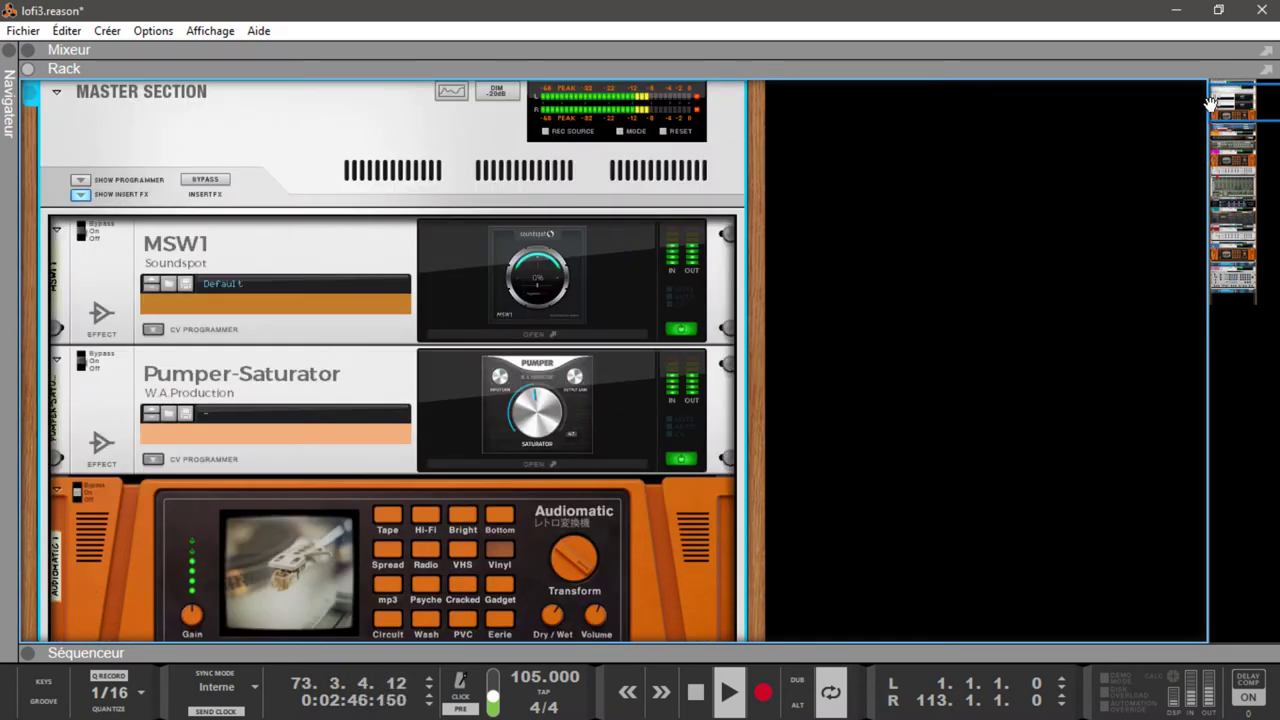
key("Down")
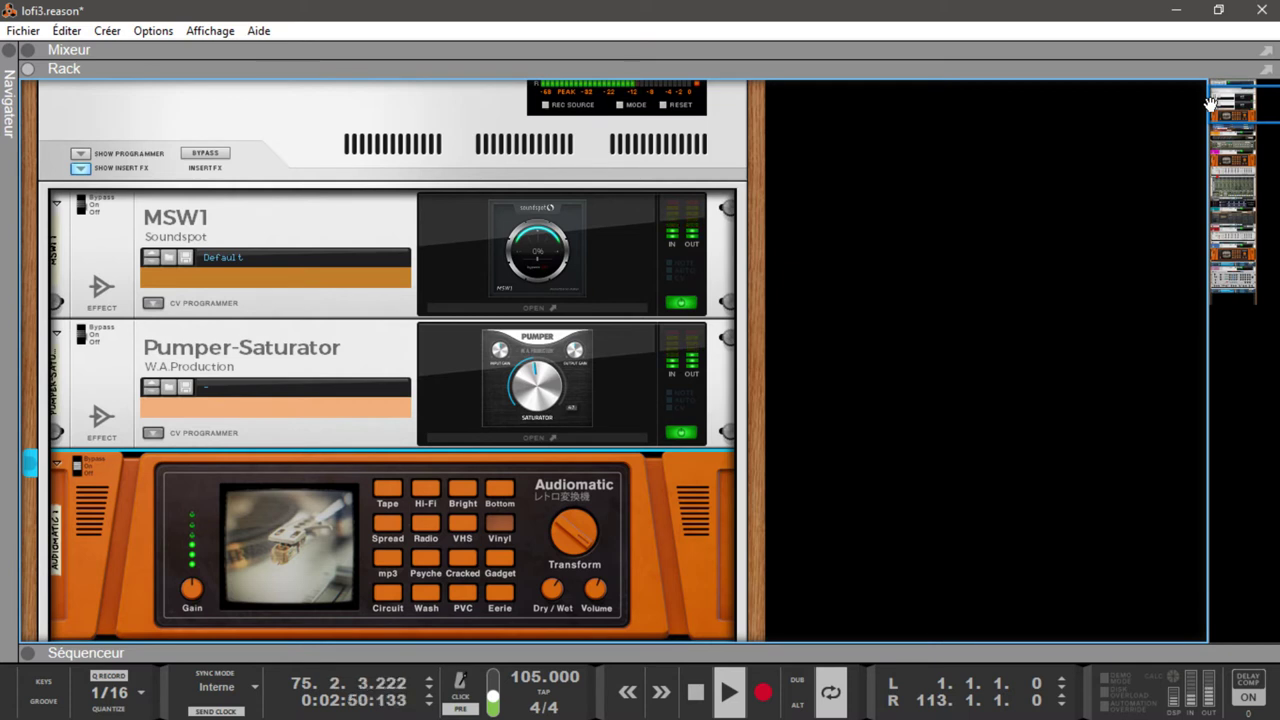
key("Up")
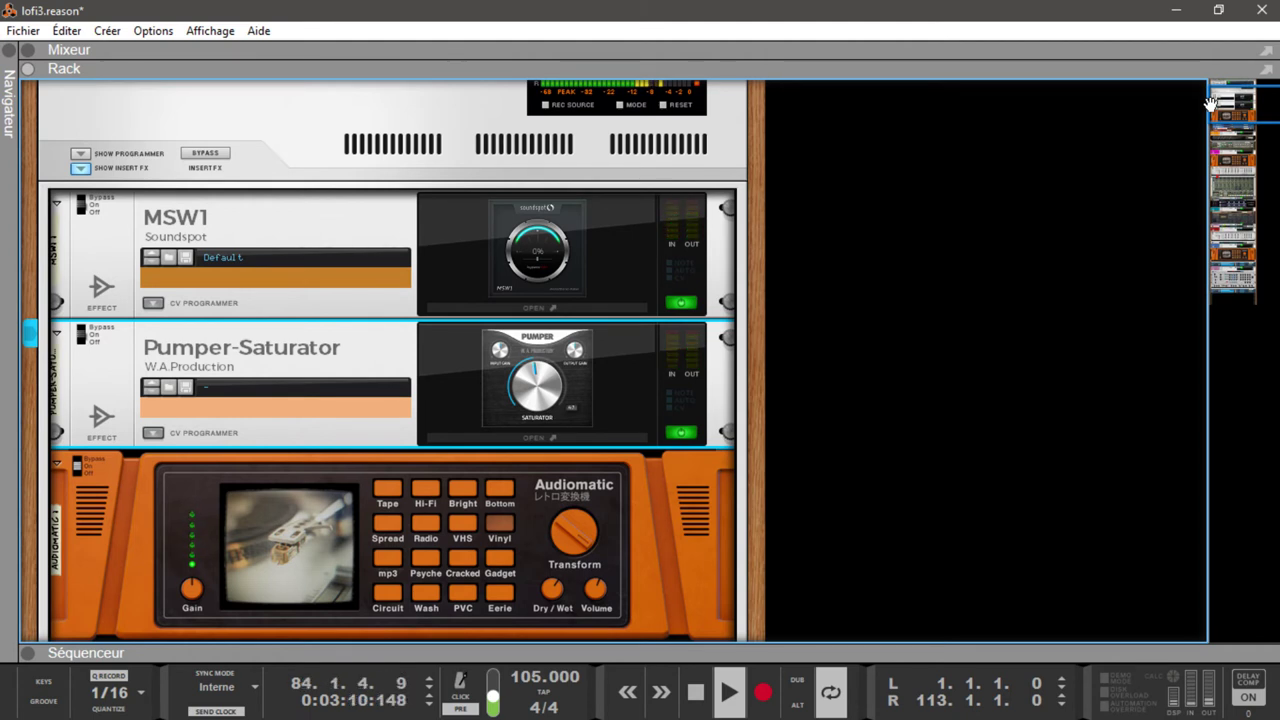
Compare the mixer faders, the sequencer arrangement and the master insert effects during playback, ending on the full-size sequencer
key("F5")
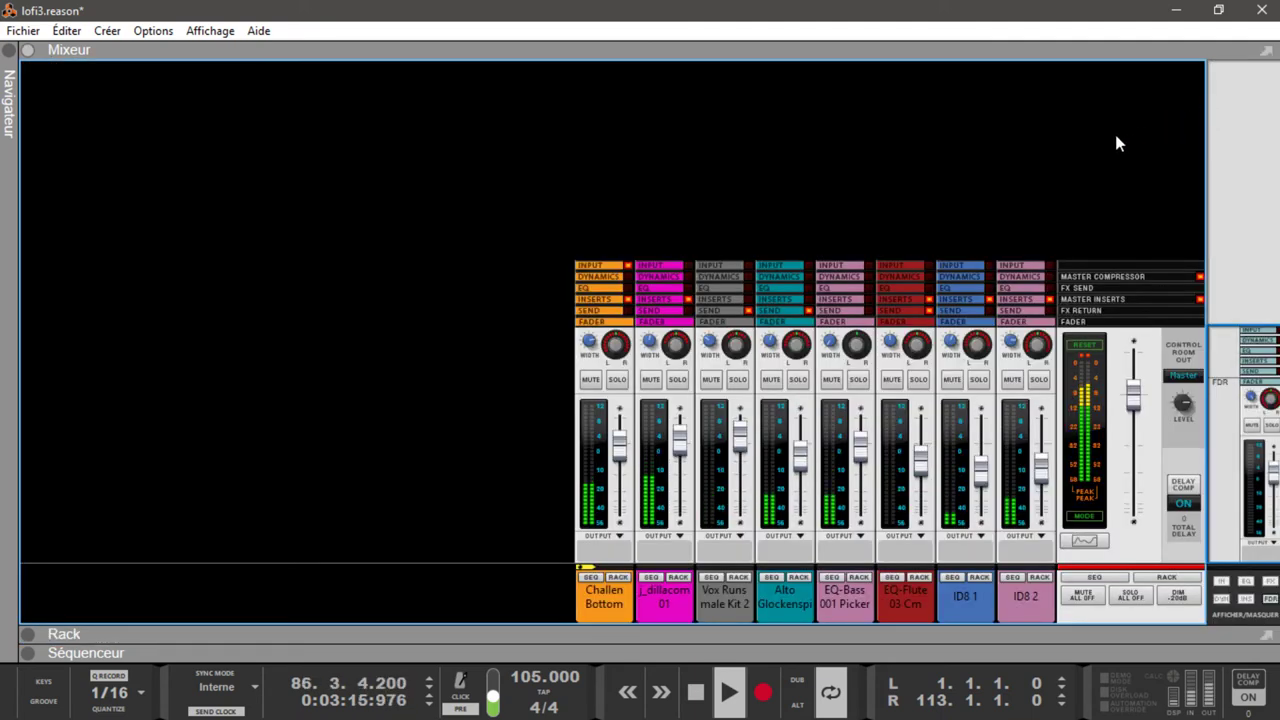
key("F7")
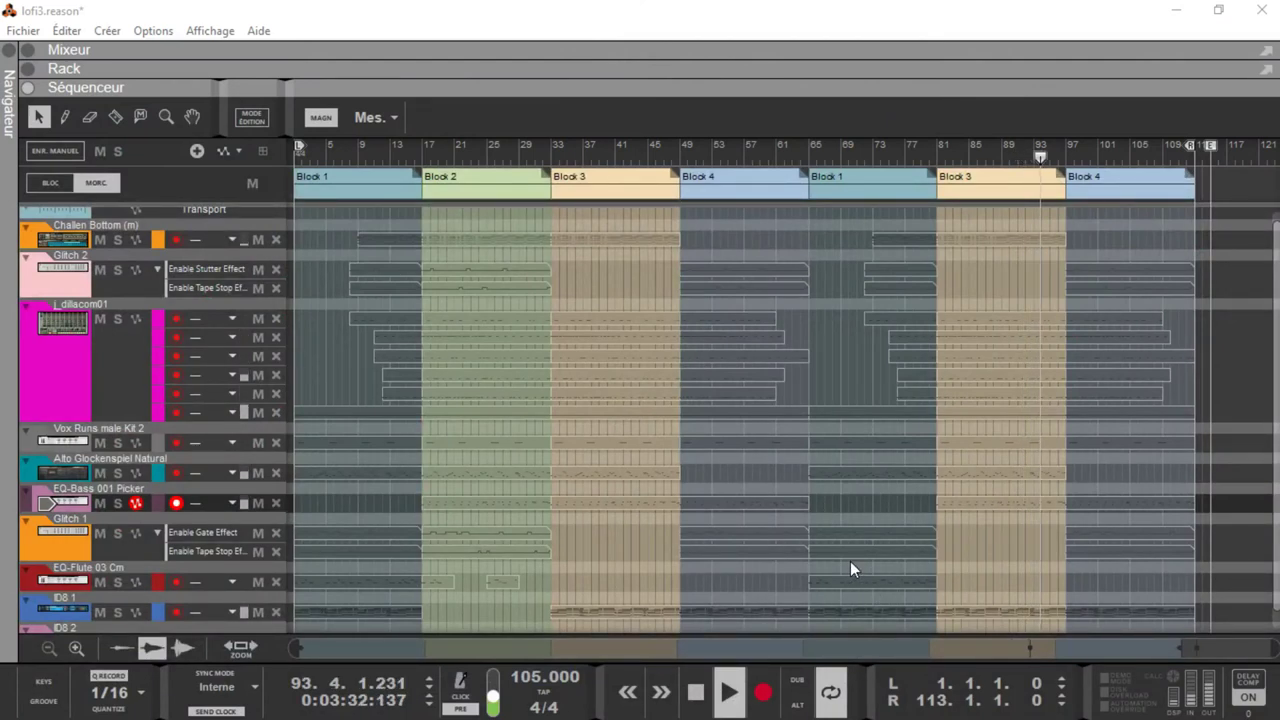
key("F6")
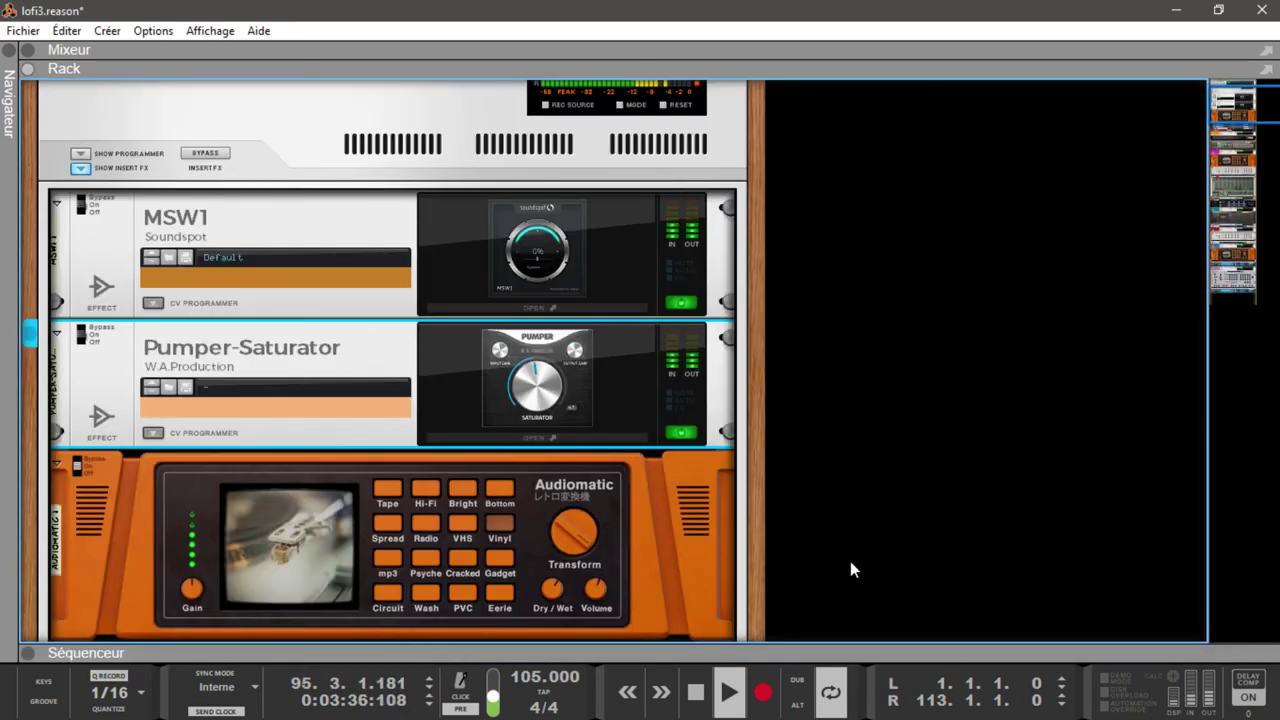
key("F5")
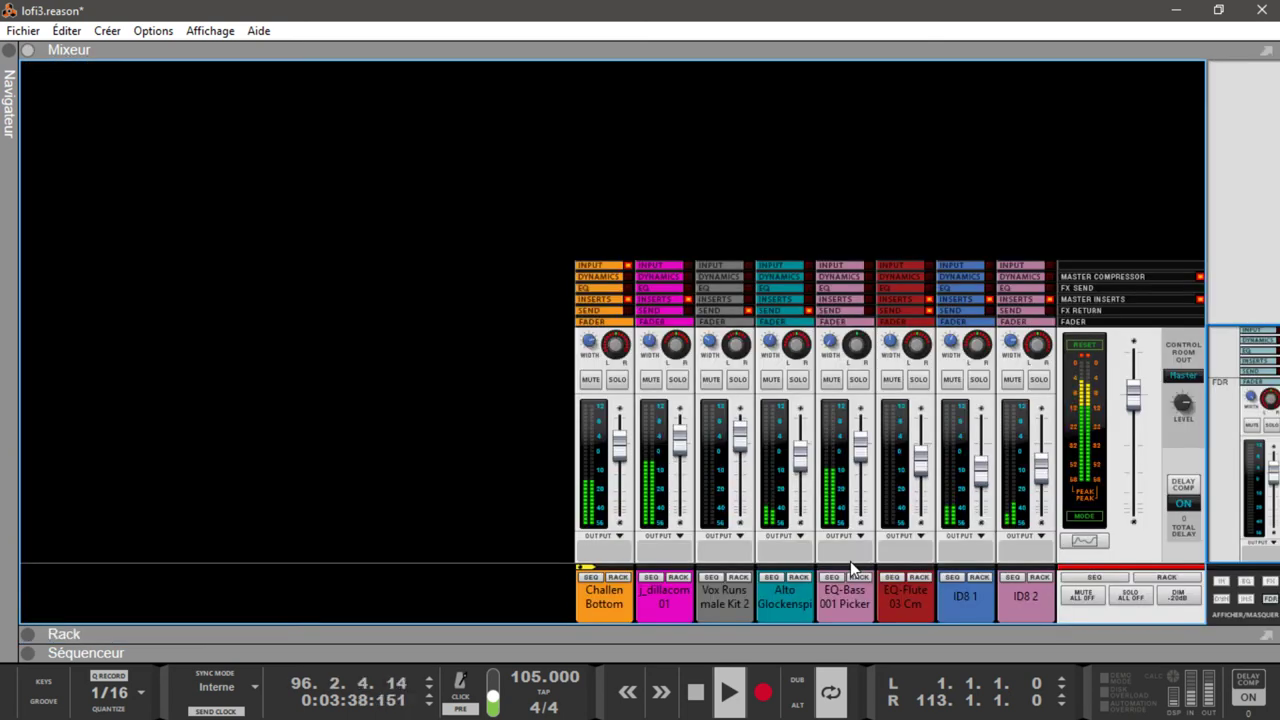
key("F7")
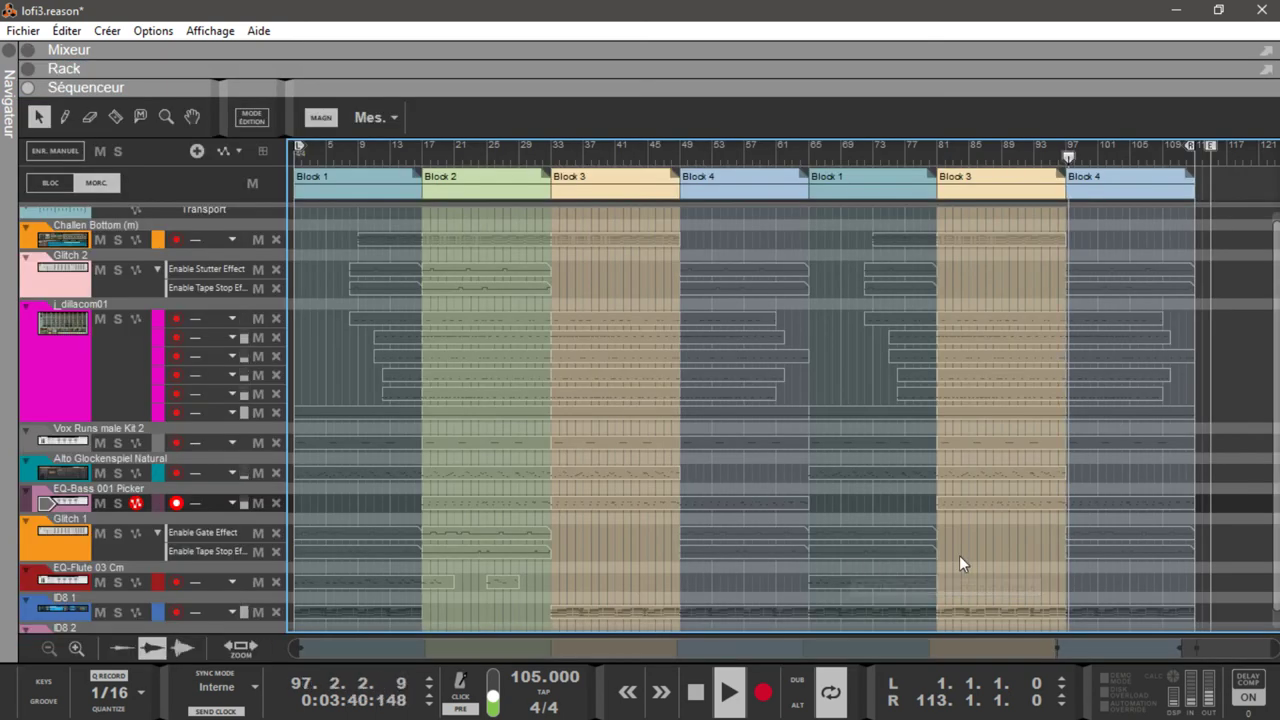